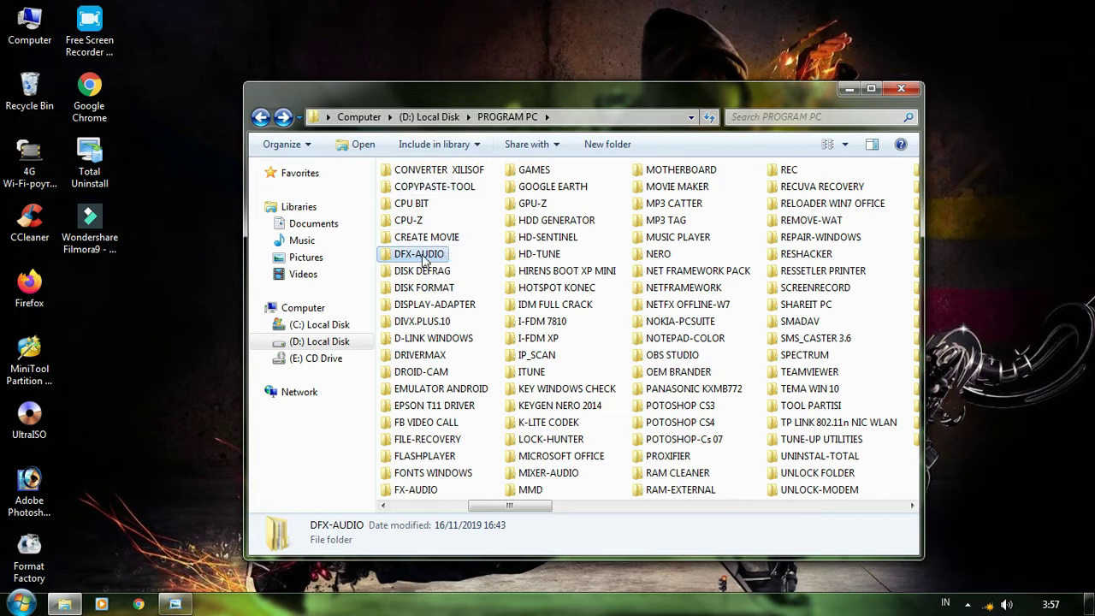
- Open the DFXAUDIO folder inside DFX-AUDIO and refresh its file list
{"action": "mouse_move", "coordinate": [424, 261]}
{"action": "double_click", "coordinate": [422, 261]}
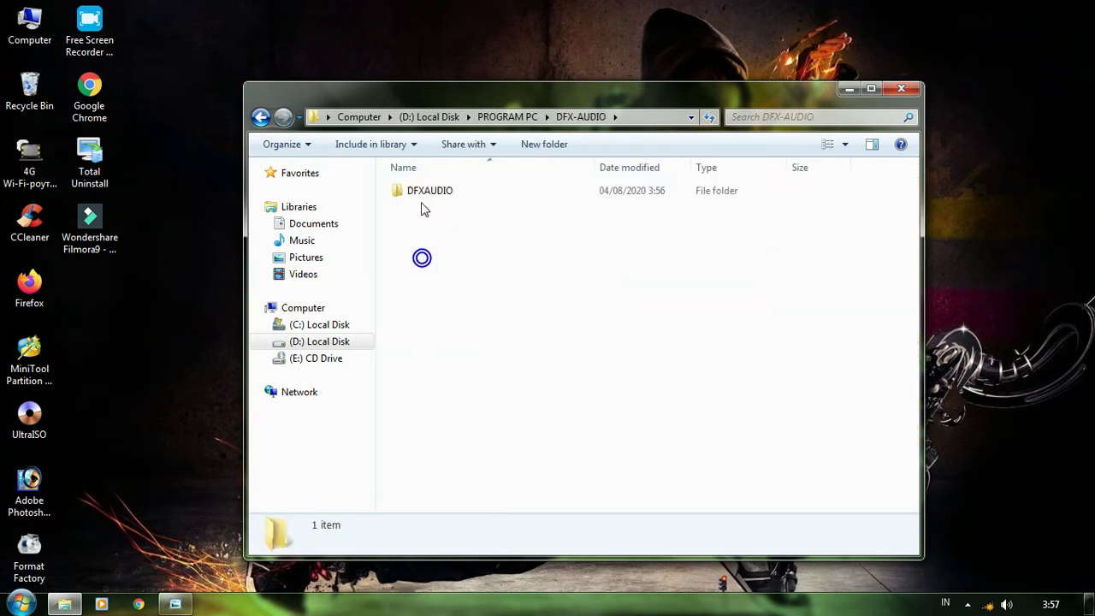
{"action": "left_click", "coordinate": [422, 199]}
{"action": "double_click", "coordinate": [422, 202]}
{"action": "right_click", "coordinate": [438, 253]}
{"action": "left_click", "coordinate": [482, 319]}
- Extract the DFX.Audio.Enhancer.12.21 archive into a folder of the same name in DFXAUDIO
{"action": "left_click", "coordinate": [454, 191]}
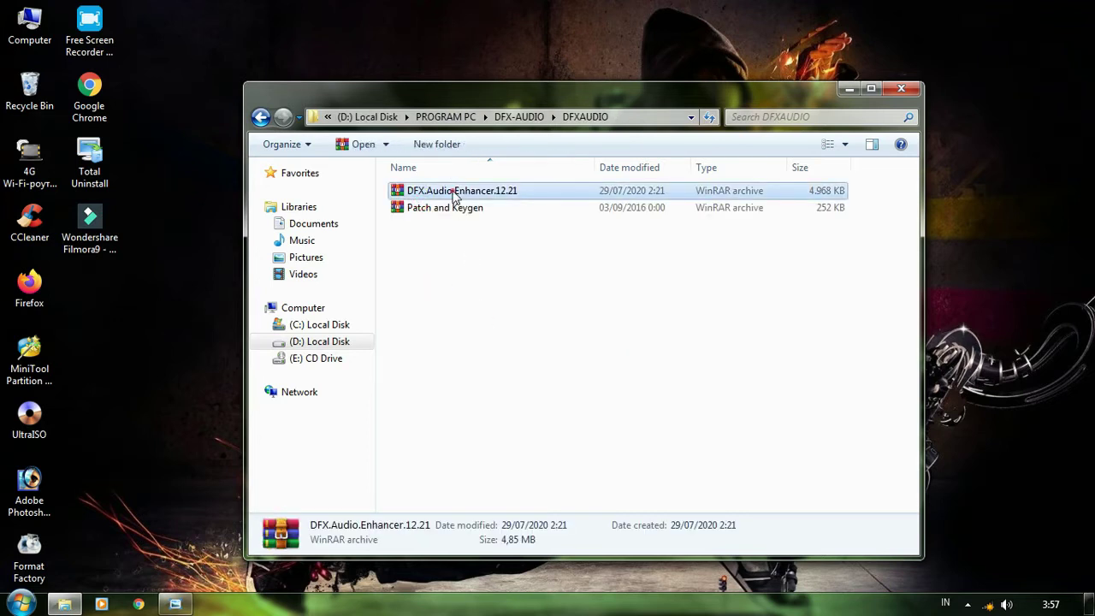
{"action": "right_click", "coordinate": [453, 193]}
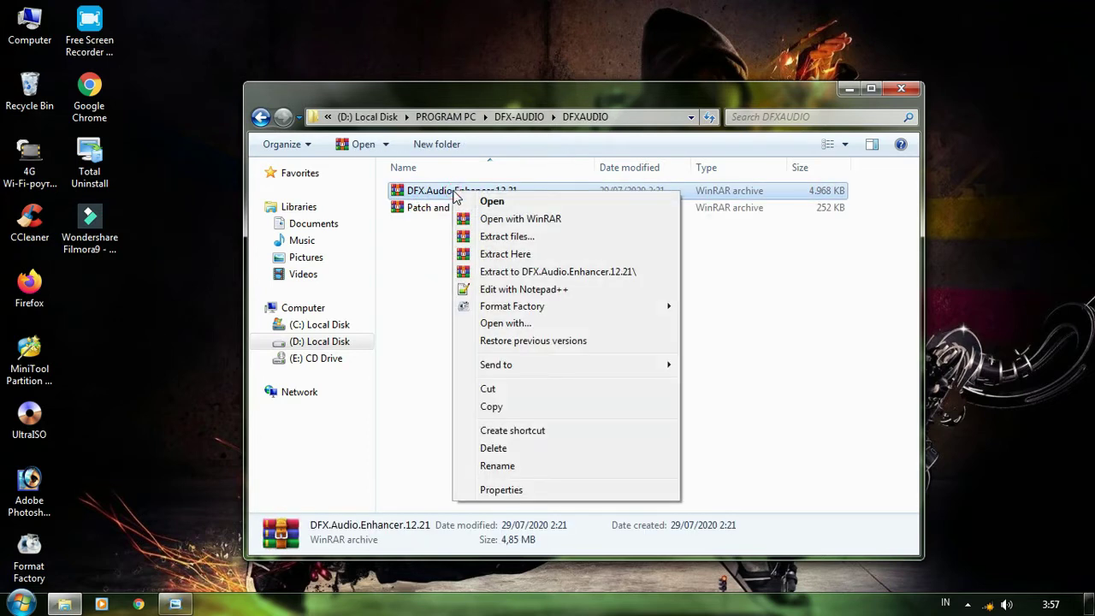
{"action": "left_click", "coordinate": [501, 237]}
{"action": "left_click", "coordinate": [580, 464]}
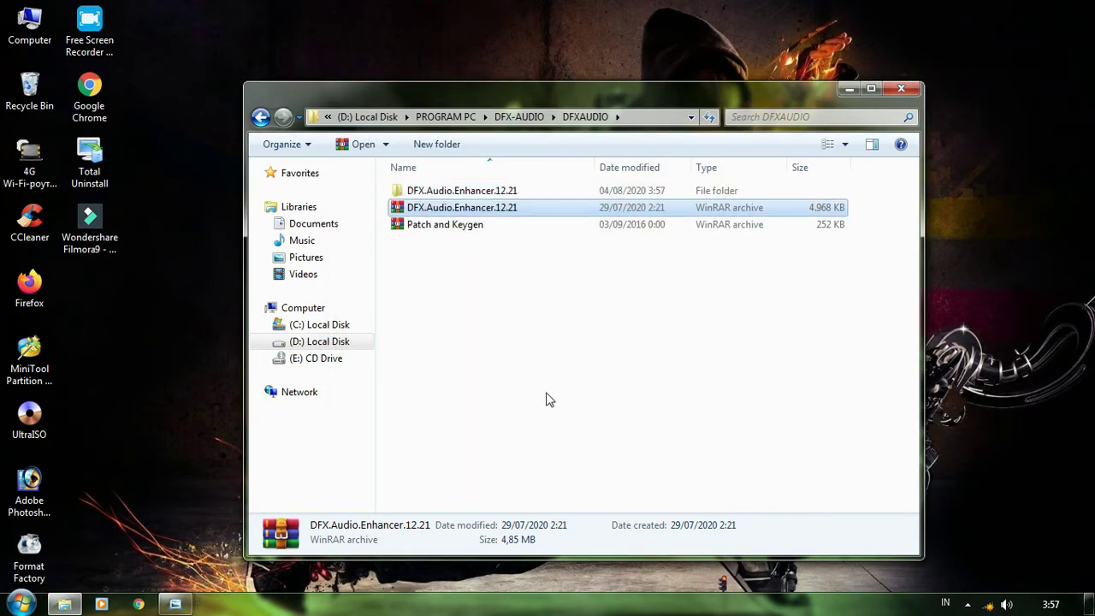
- Extract the Patch and Keygen archive into its own folder in DFXAUDIO
{"action": "left_click", "coordinate": [539, 365]}
{"action": "left_click", "coordinate": [469, 231]}
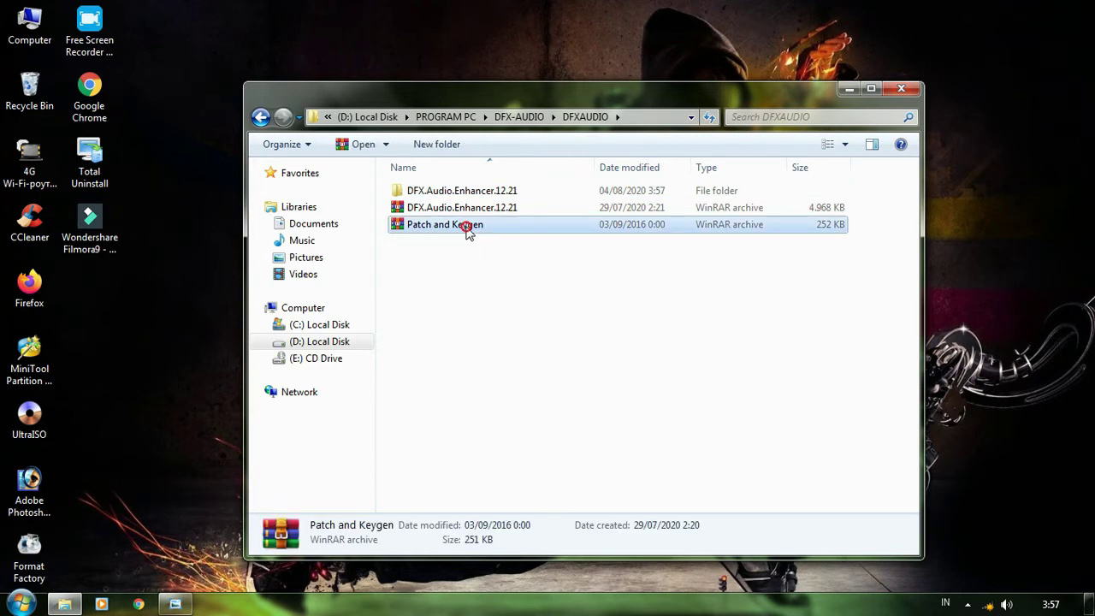
{"action": "right_click", "coordinate": [469, 231]}
{"action": "left_click", "coordinate": [526, 269]}
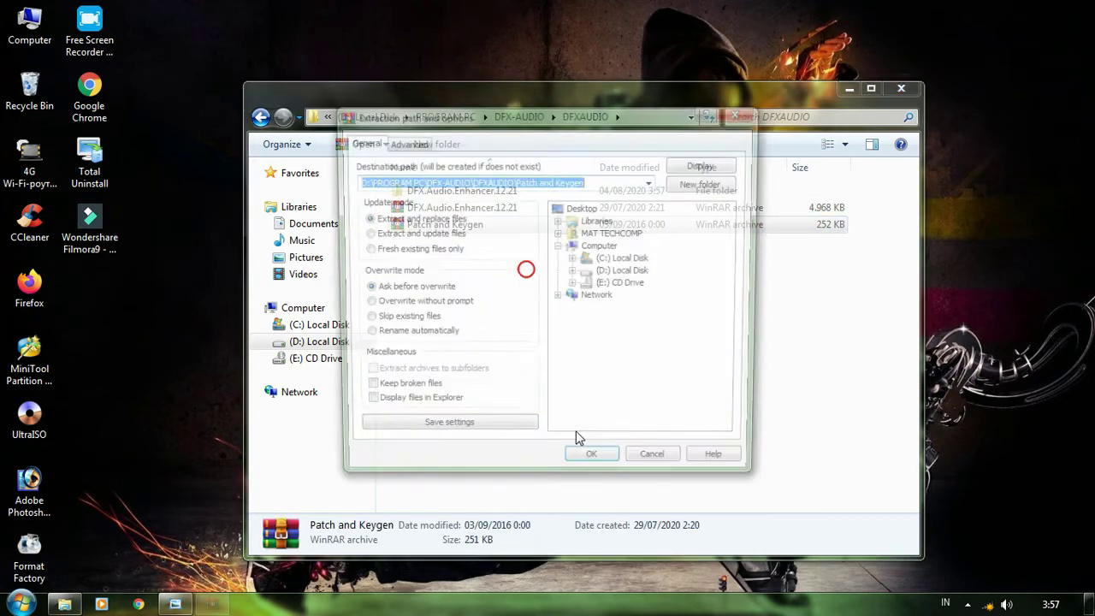
{"action": "left_click", "coordinate": [587, 465]}
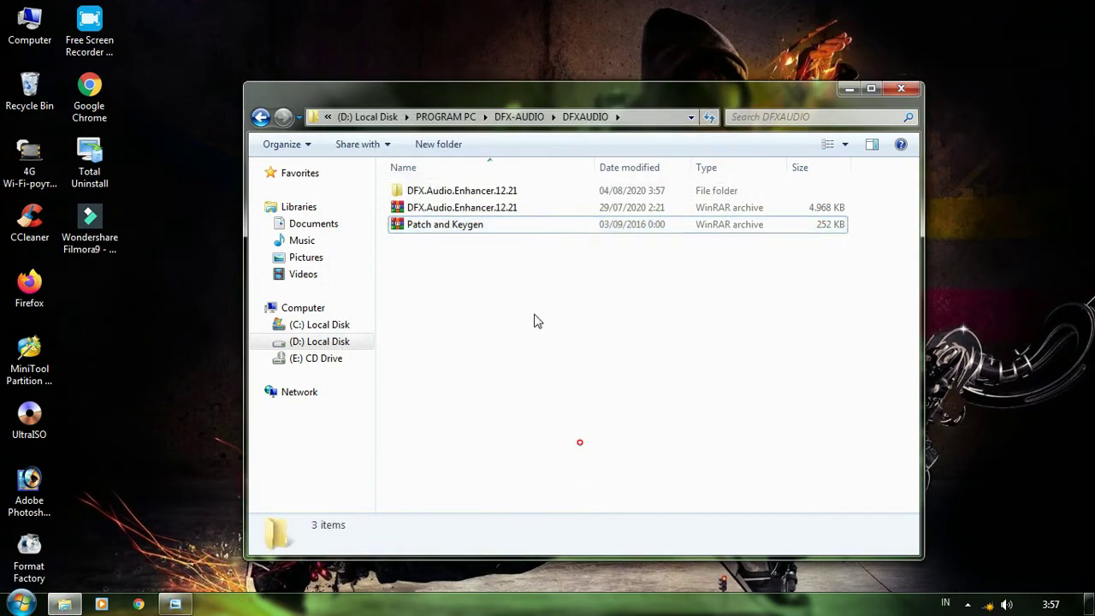
- Refresh the DFXAUDIO folder listing so that it includes both extracted folders
{"action": "right_click", "coordinate": [529, 292]}
{"action": "left_click", "coordinate": [565, 353]}
{"action": "right_click", "coordinate": [512, 289]}
{"action": "left_click", "coordinate": [554, 354]}
{"action": "right_click", "coordinate": [513, 308]}
{"action": "left_click", "coordinate": [553, 370]}
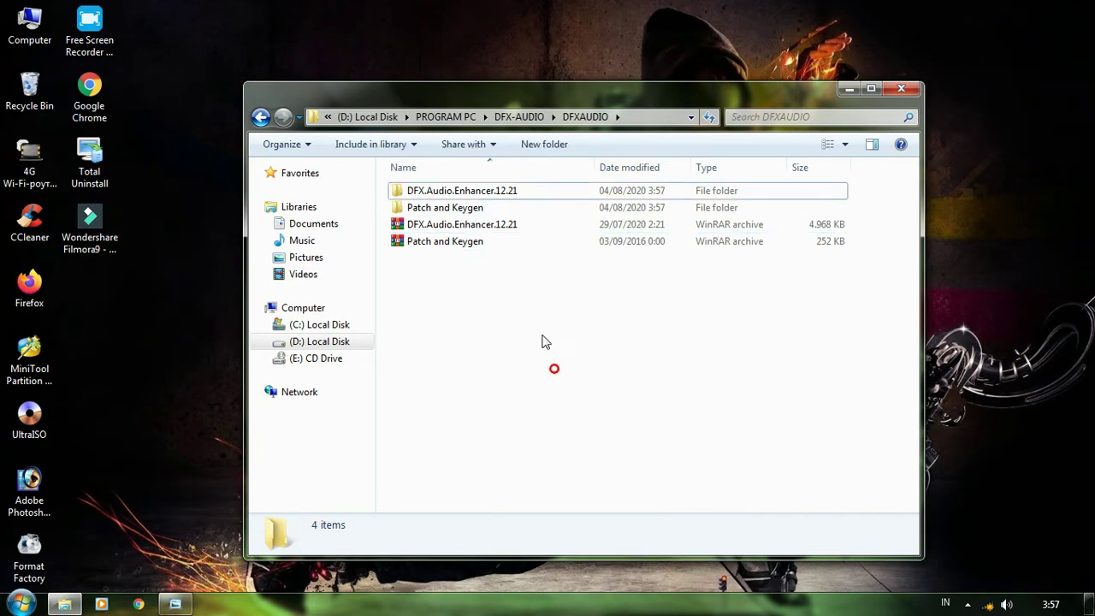
{"action": "right_click", "coordinate": [530, 287]}
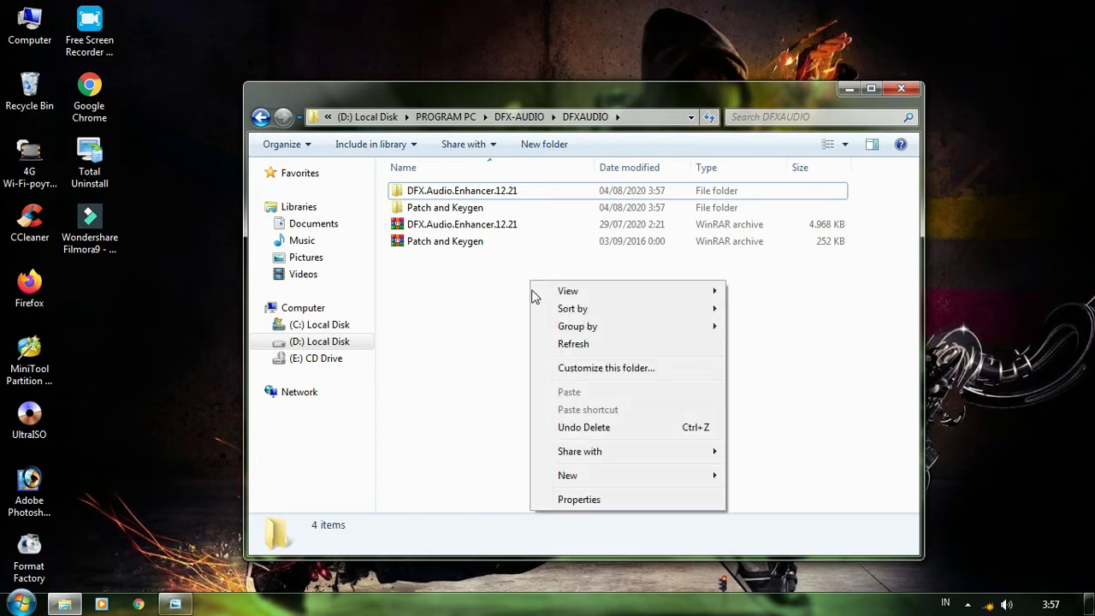
{"action": "left_click", "coordinate": [556, 344]}
{"action": "right_click", "coordinate": [547, 321]}
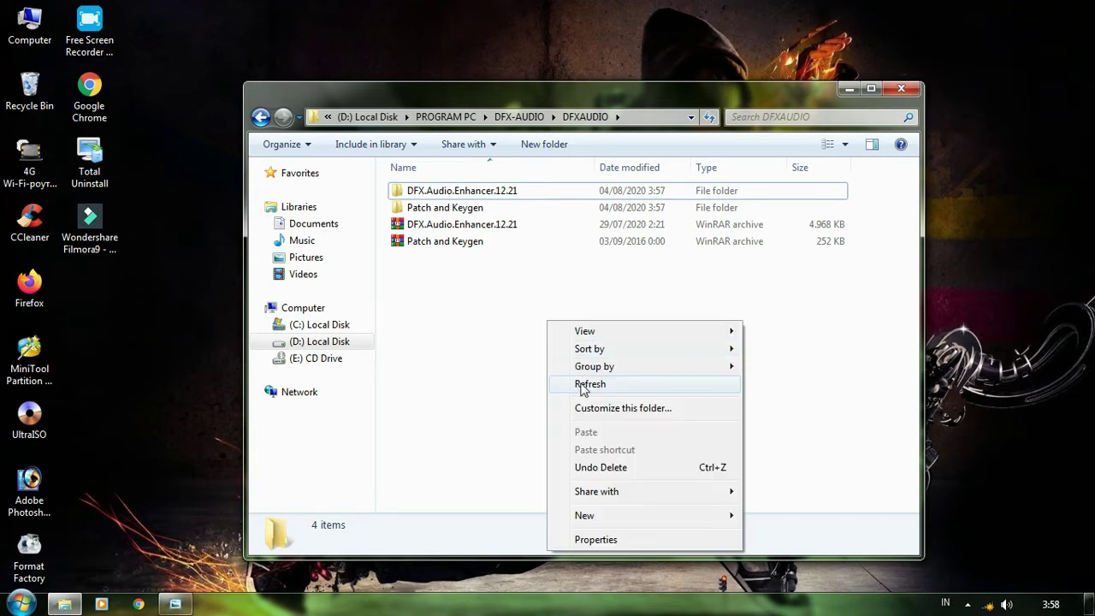
{"action": "left_click", "coordinate": [582, 383]}
{"action": "right_click", "coordinate": [568, 323]}
{"action": "left_click", "coordinate": [588, 385]}
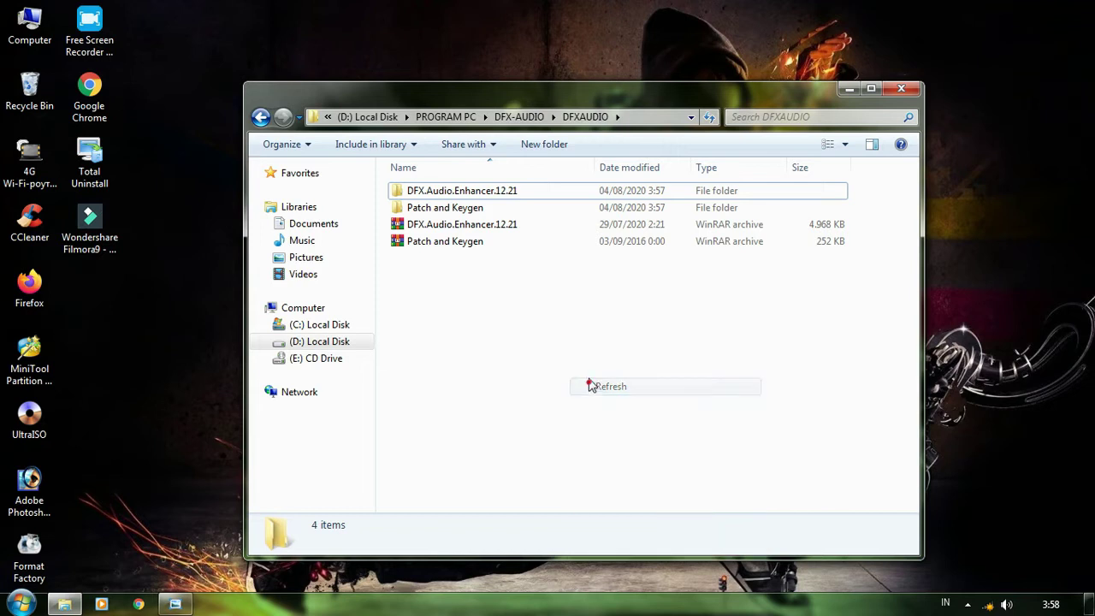
{"action": "right_click", "coordinate": [541, 302]}
{"action": "left_click", "coordinate": [628, 366]}
{"action": "right_click", "coordinate": [633, 326]}
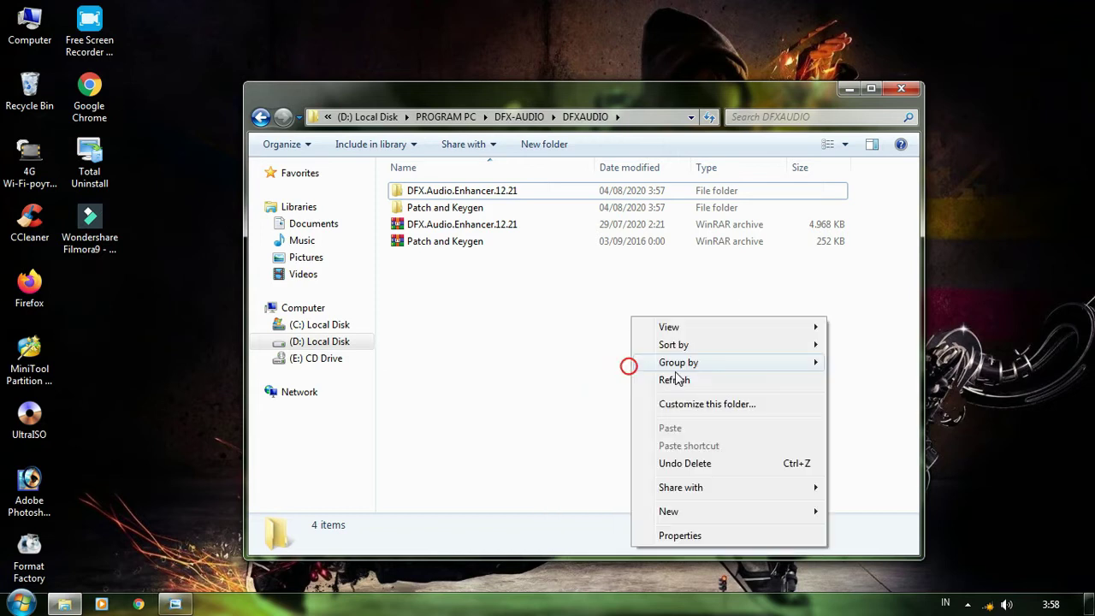
{"action": "left_click", "coordinate": [672, 381]}
{"action": "right_click", "coordinate": [568, 336]}
{"action": "left_click", "coordinate": [615, 391]}
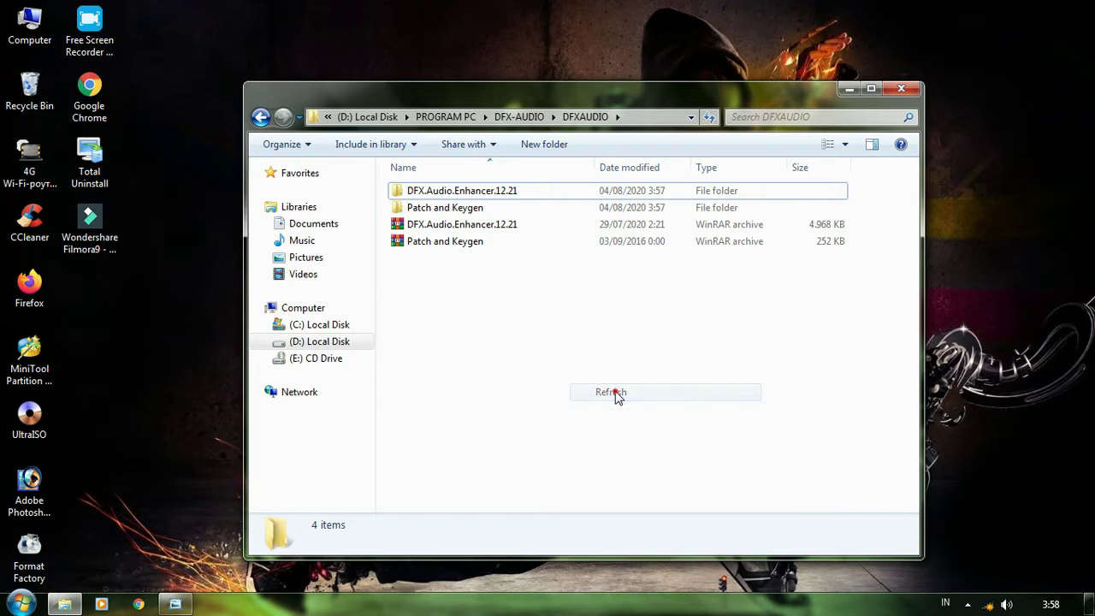
- Run the DFX.Audio.Enhancer.12.21 application from its extracted folder and proceed past the setup welcome page
{"action": "double_click", "coordinate": [510, 199]}
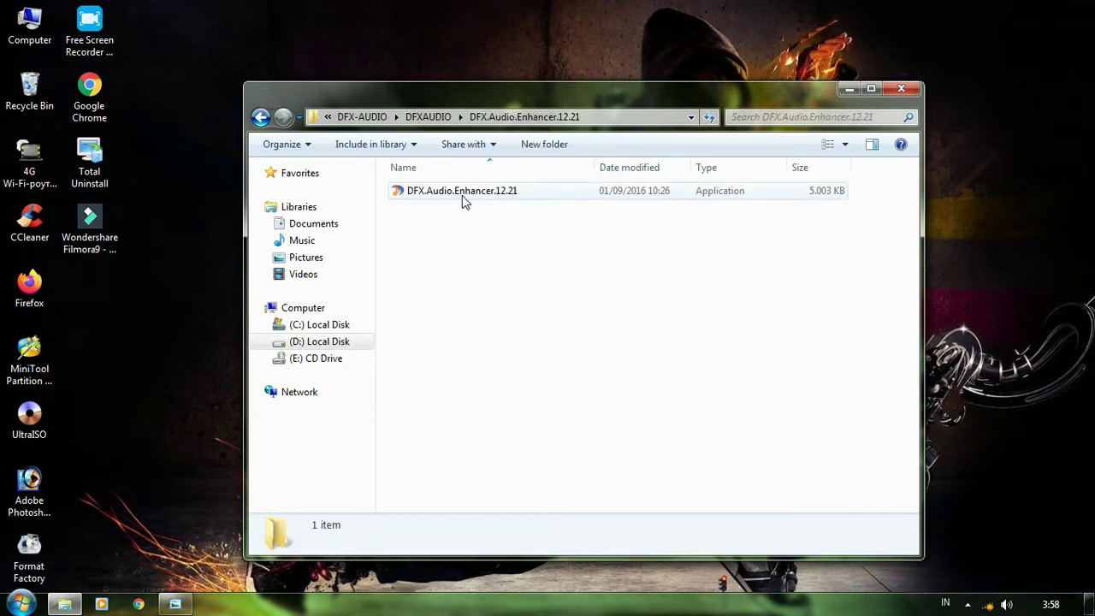
{"action": "double_click", "coordinate": [463, 195]}
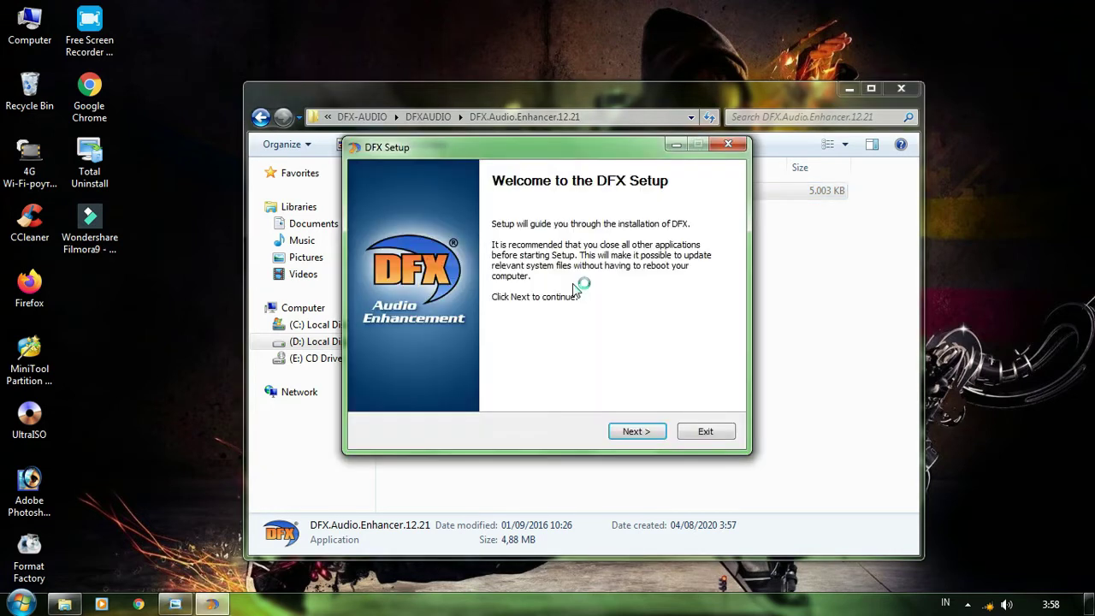
{"action": "left_click_drag", "start_coordinate": [527, 146], "coordinate": [588, 217]}
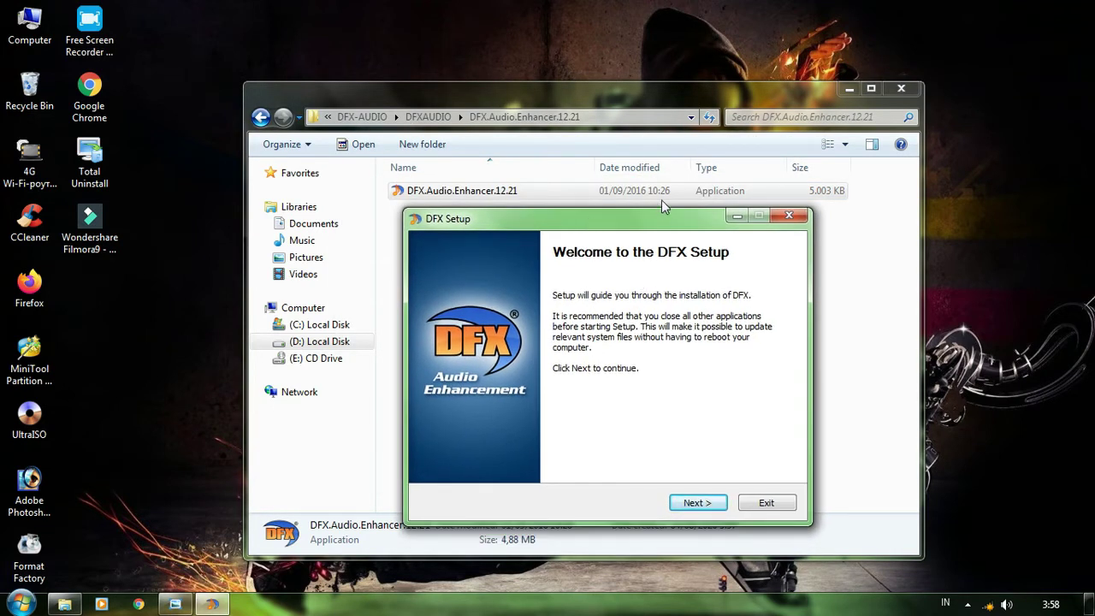
{"action": "left_click", "coordinate": [698, 502]}
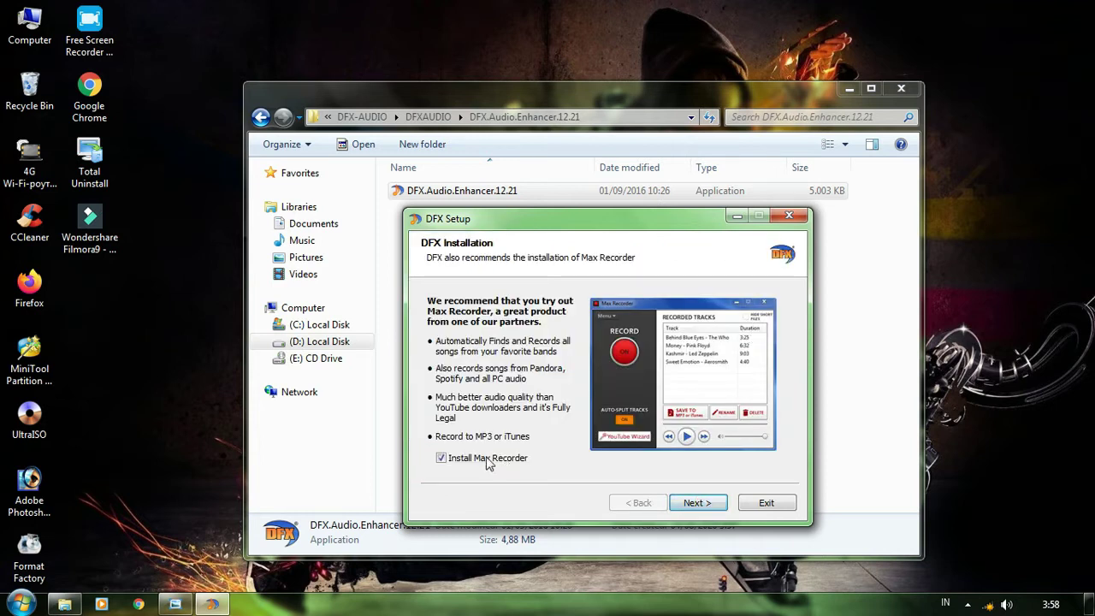
- Minimize the folder window, exclude Max Recorder from the DFX setup and start the installation
{"action": "left_click", "coordinate": [849, 89]}
{"action": "left_click_drag", "start_coordinate": [605, 216], "coordinate": [587, 182]}
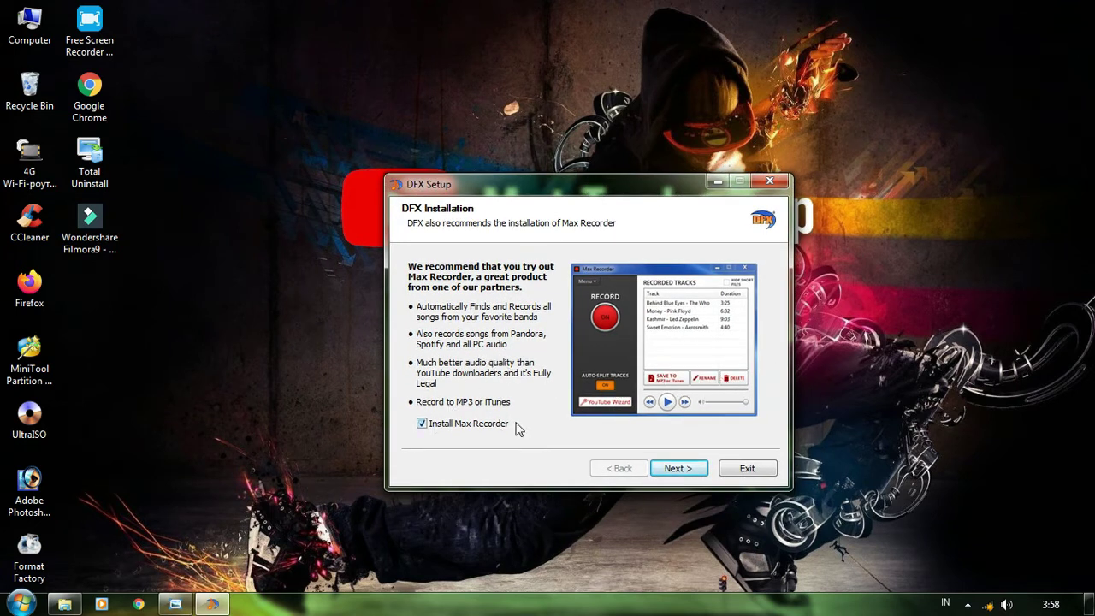
{"action": "left_click", "coordinate": [422, 424]}
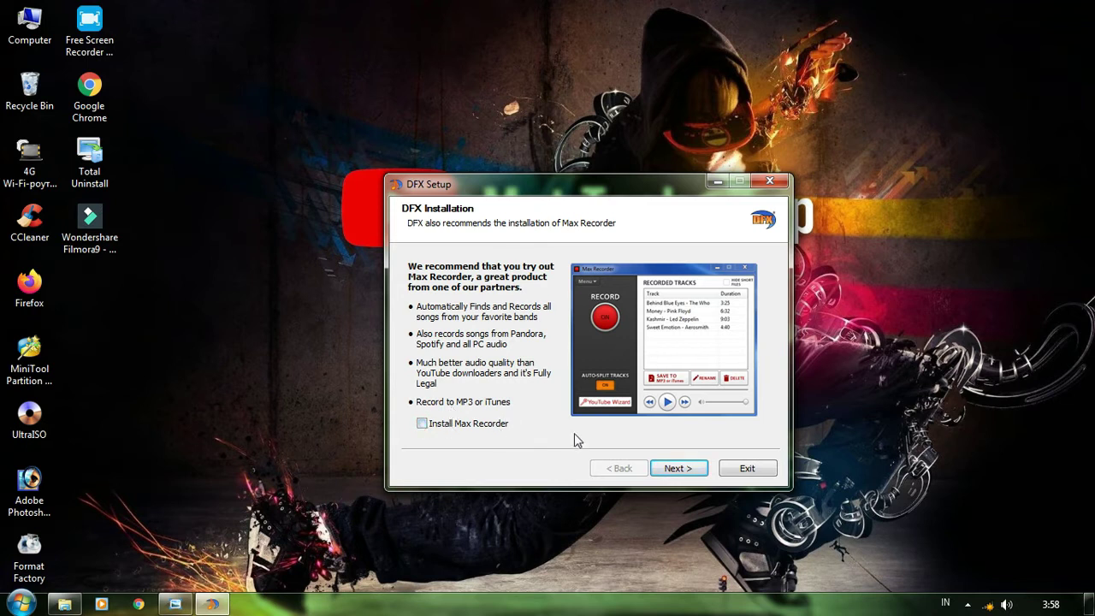
{"action": "left_click", "coordinate": [676, 469]}
{"action": "left_click", "coordinate": [676, 469]}
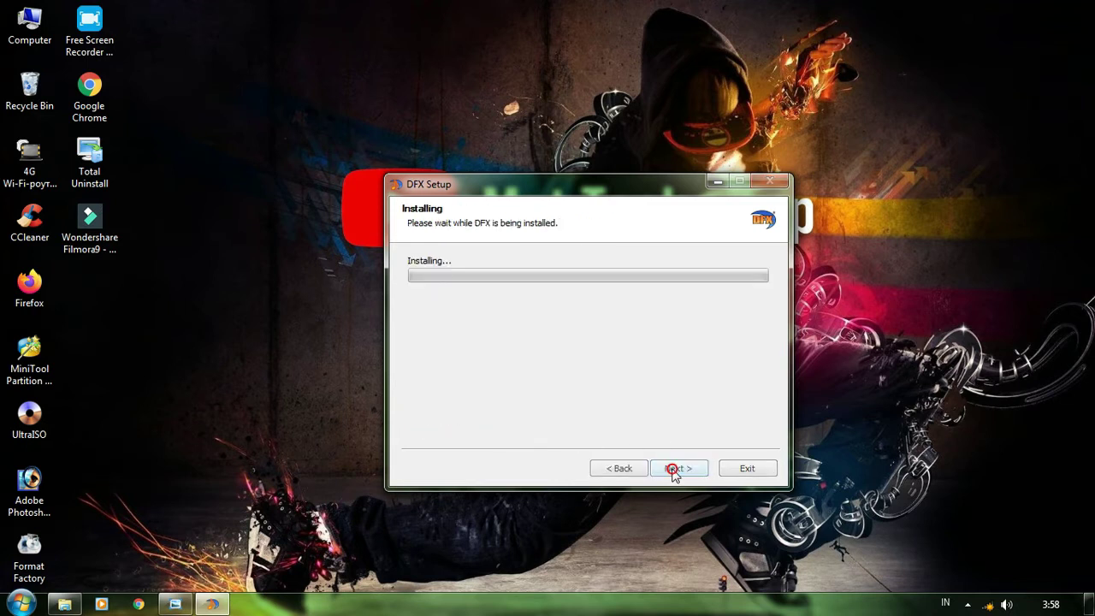
{"action": "left_click_drag", "start_coordinate": [579, 186], "coordinate": [552, 191]}
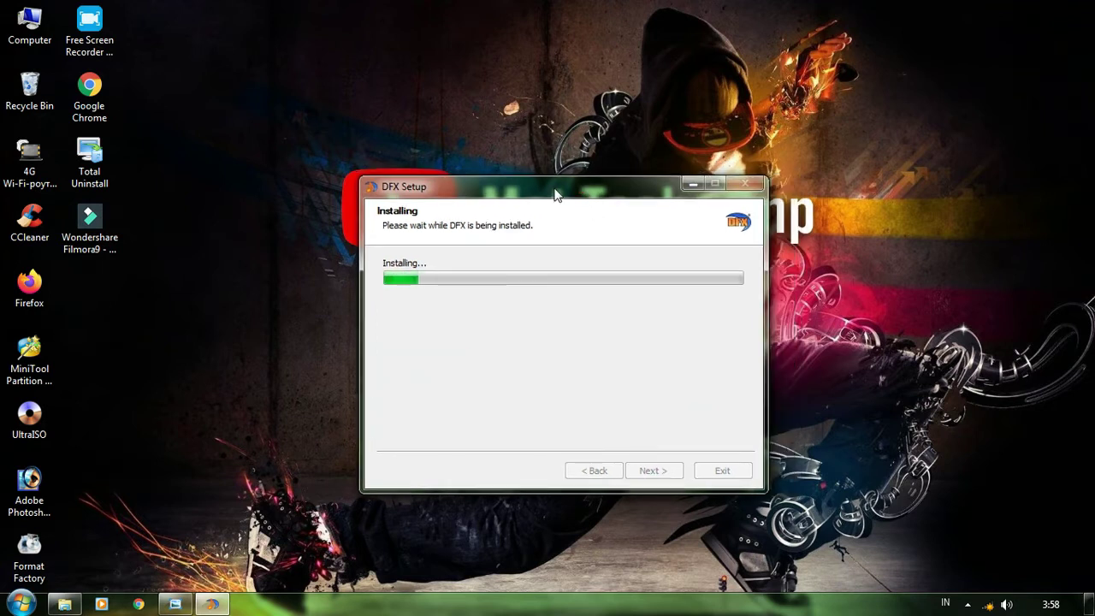
{"action": "right_click", "coordinate": [555, 54]}
{"action": "left_click", "coordinate": [597, 101]}
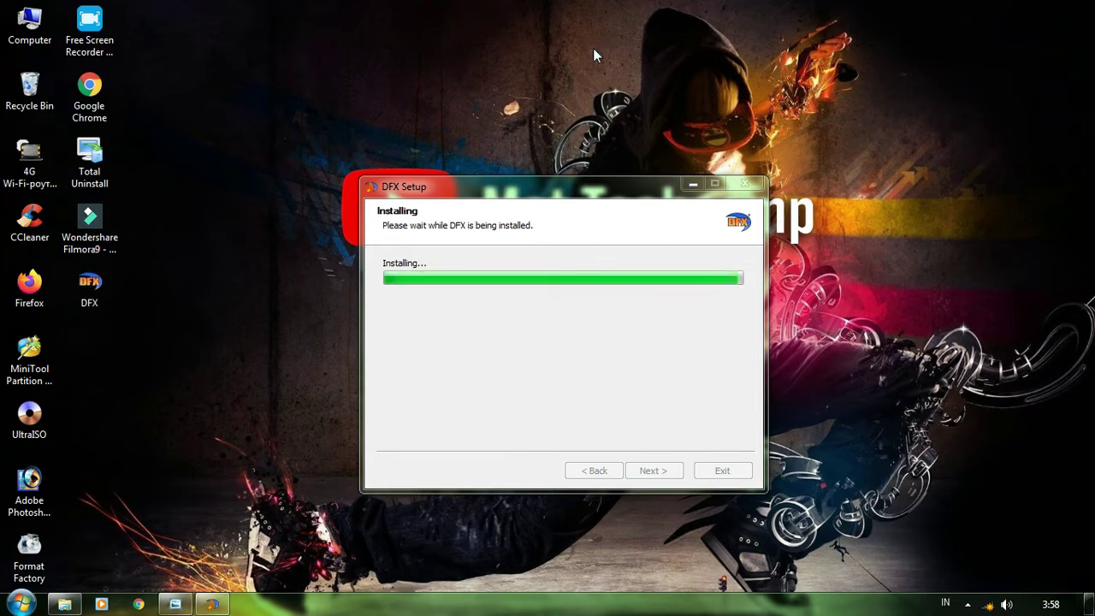
{"action": "right_click", "coordinate": [594, 49]}
{"action": "left_click", "coordinate": [622, 95]}
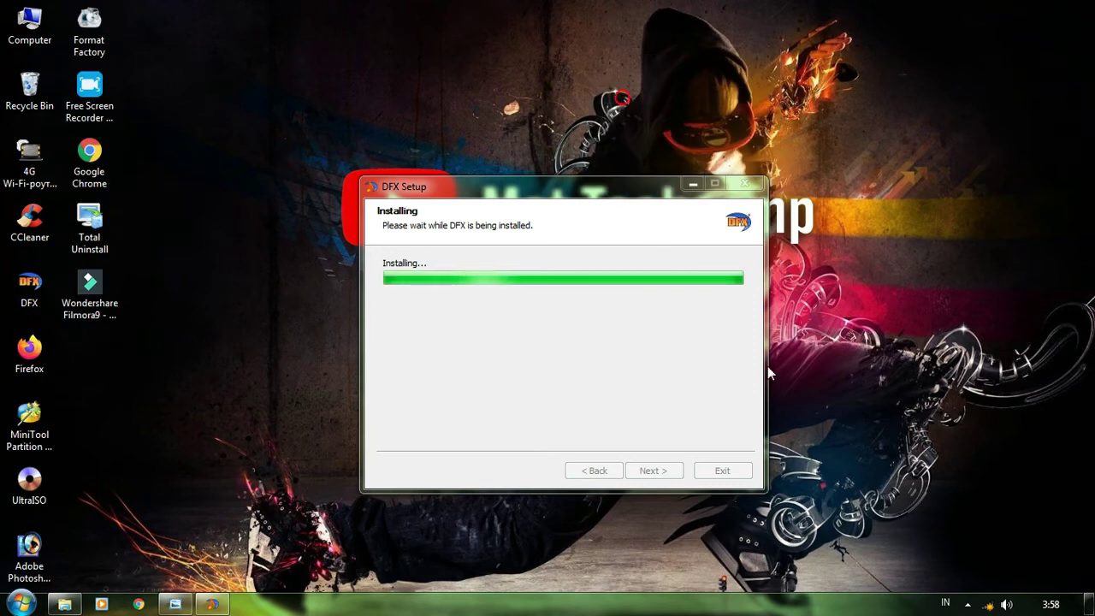
{"action": "left_click", "coordinate": [1010, 605]}
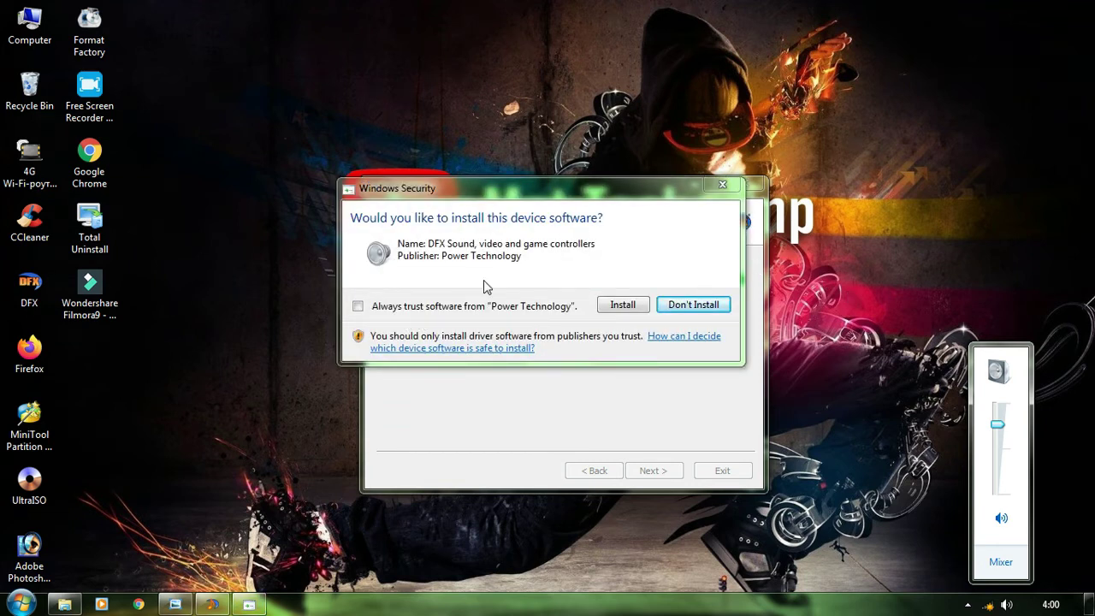
- Always trust software from Power Technology and allow the DFX sound device software to install
{"action": "left_click", "coordinate": [363, 310]}
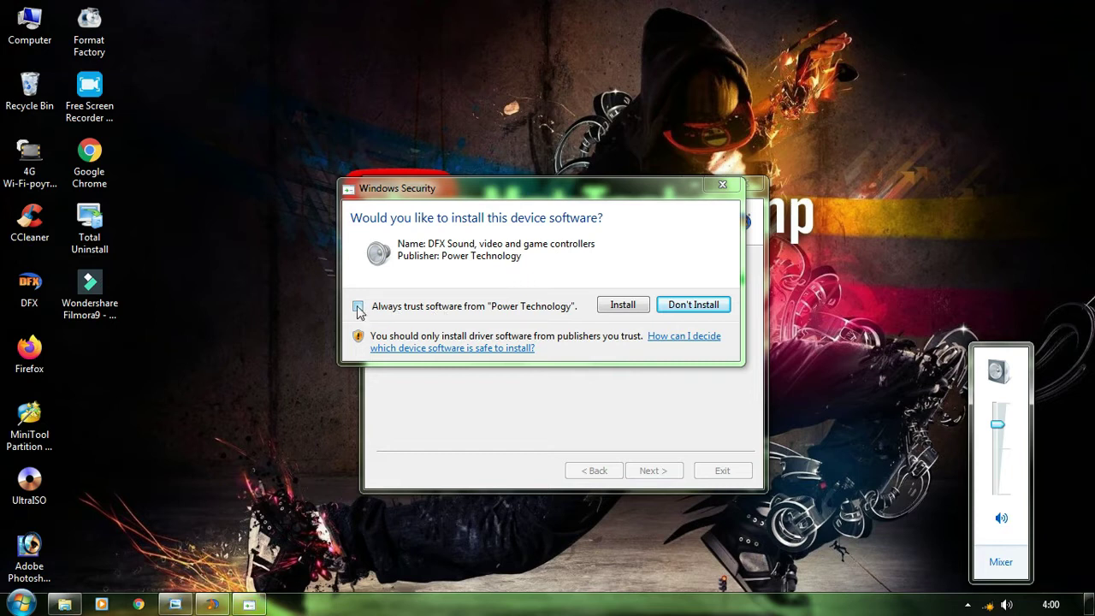
{"action": "left_click", "coordinate": [623, 306]}
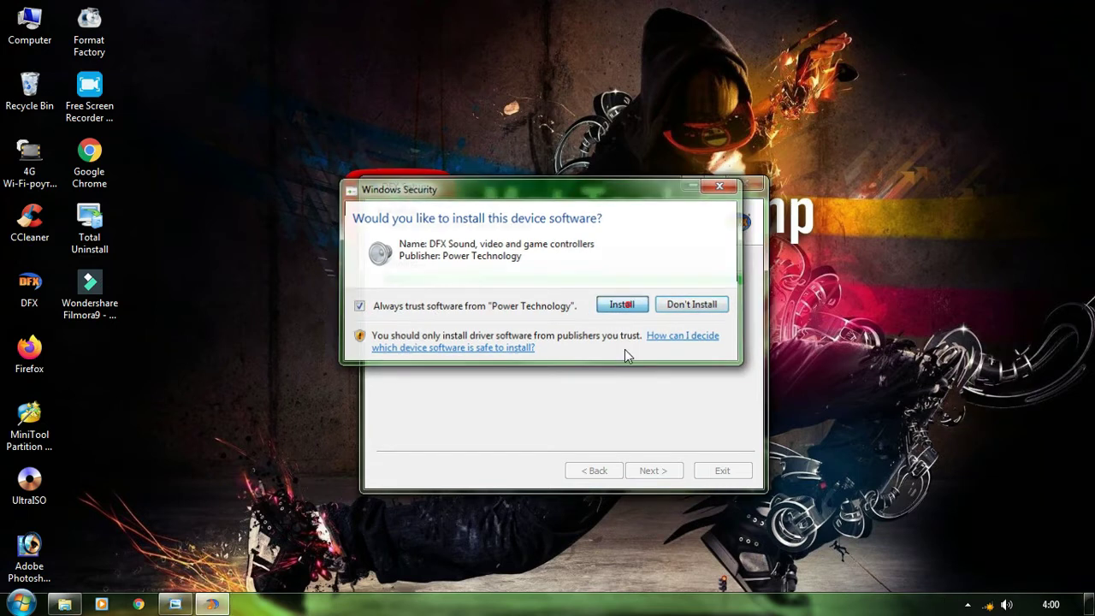
{"action": "left_click", "coordinate": [1008, 605]}
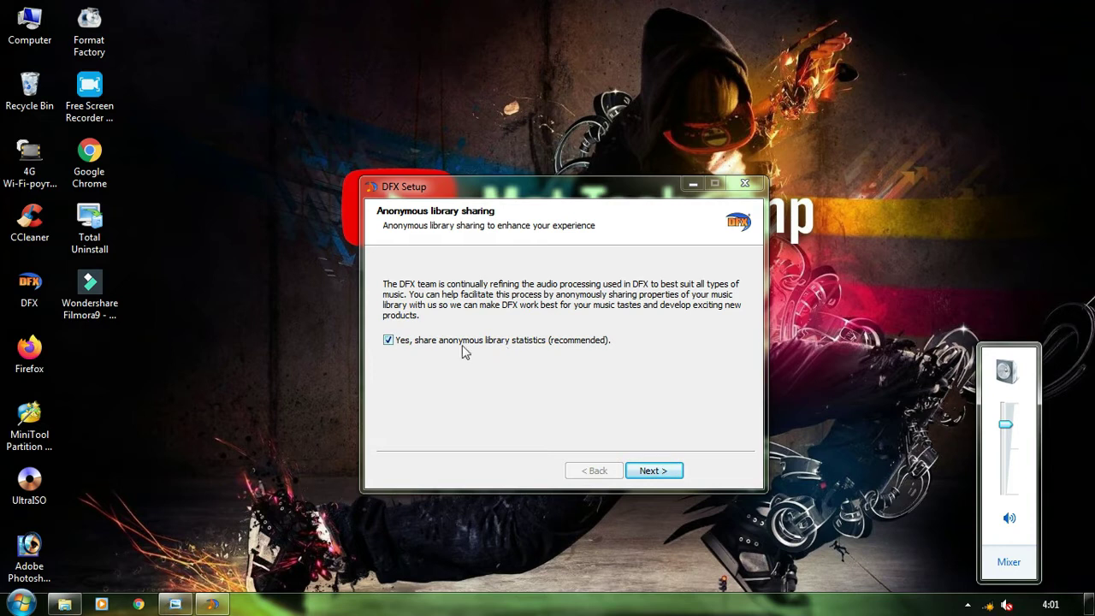
- Complete the DFX setup without sharing anonymous library statistics and with the email address left empty
{"action": "left_click", "coordinate": [390, 341]}
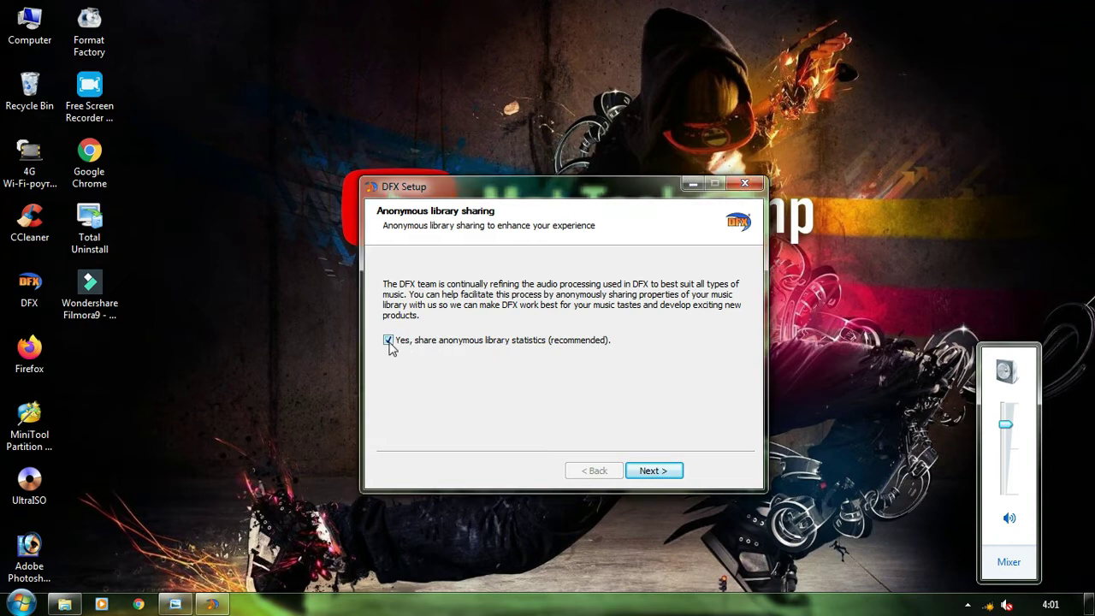
{"action": "left_click", "coordinate": [643, 473]}
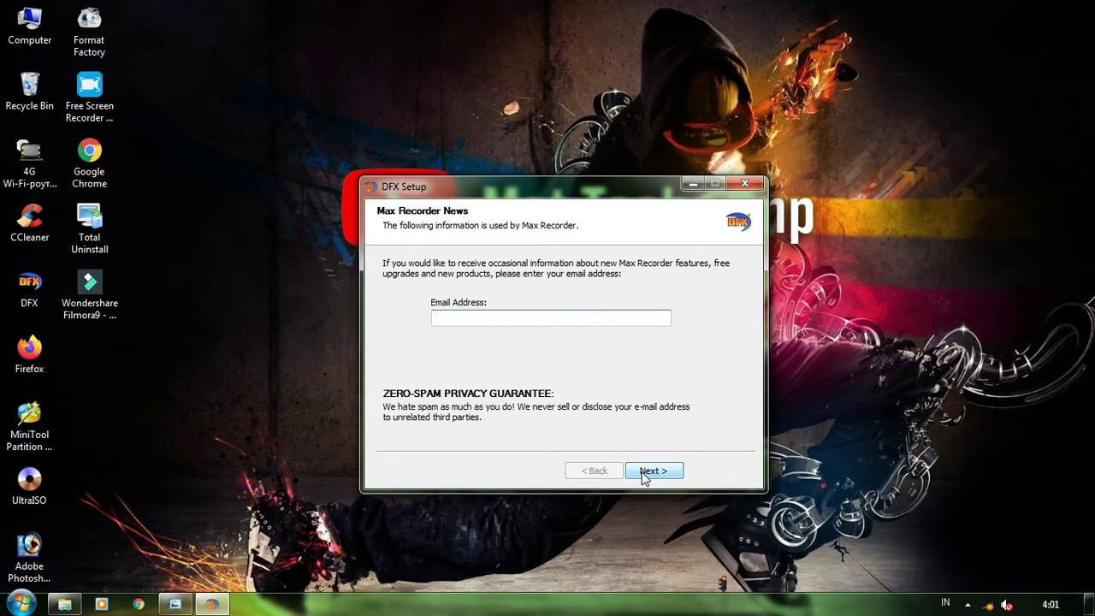
{"action": "left_click", "coordinate": [643, 474]}
{"action": "left_click", "coordinate": [645, 476]}
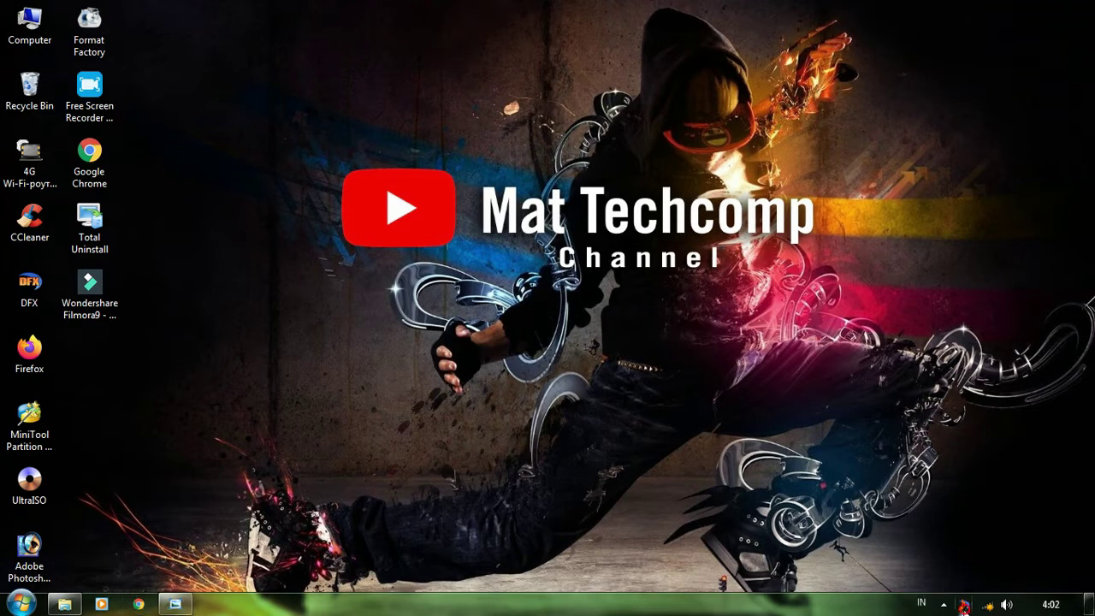
- Refresh the desktop and move the DFX Audio Enhancer window to the middle of the screen
{"action": "right_click", "coordinate": [958, 525]}
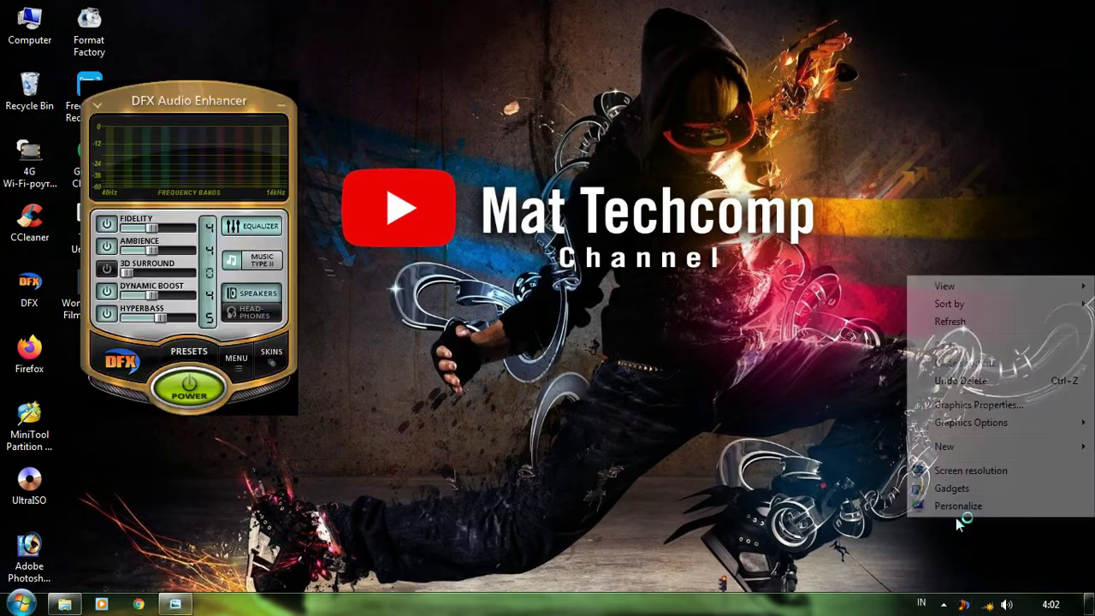
{"action": "left_click", "coordinate": [958, 323]}
{"action": "left_click_drag", "start_coordinate": [188, 98], "coordinate": [570, 169]}
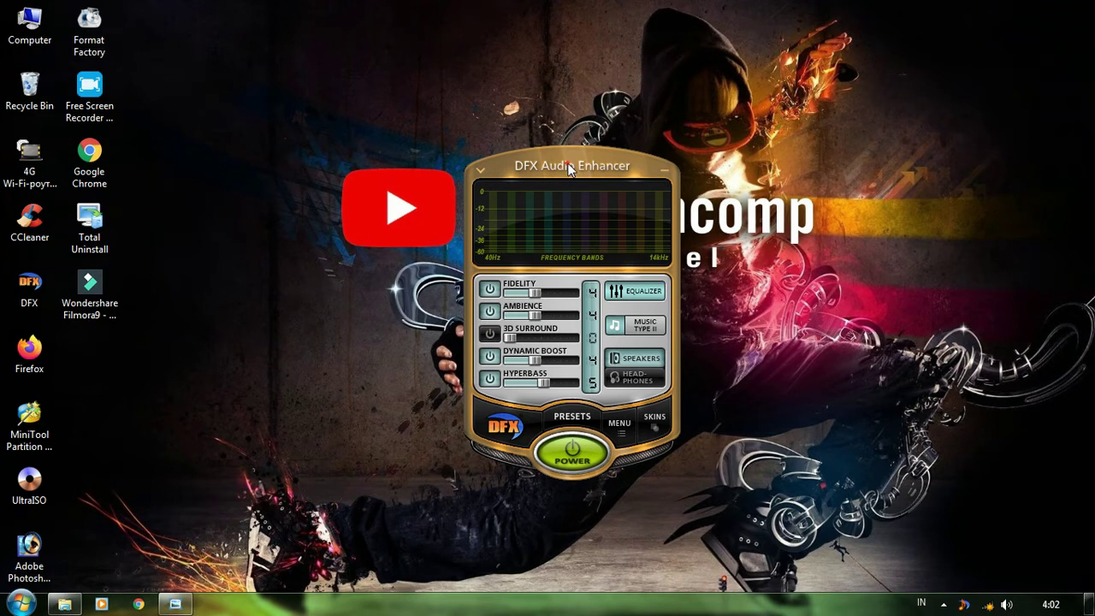
{"action": "left_click_drag", "start_coordinate": [569, 169], "coordinate": [594, 161]}
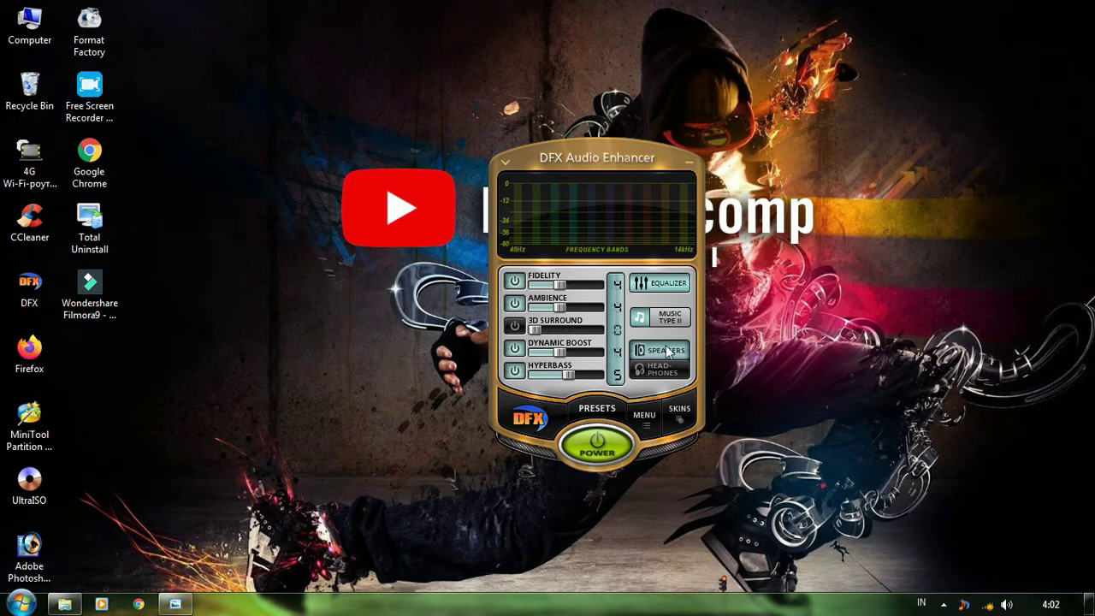
- Look through the DFX Audio Enhancer's main menu and its list of selectable skins
{"action": "left_click", "coordinate": [647, 427]}
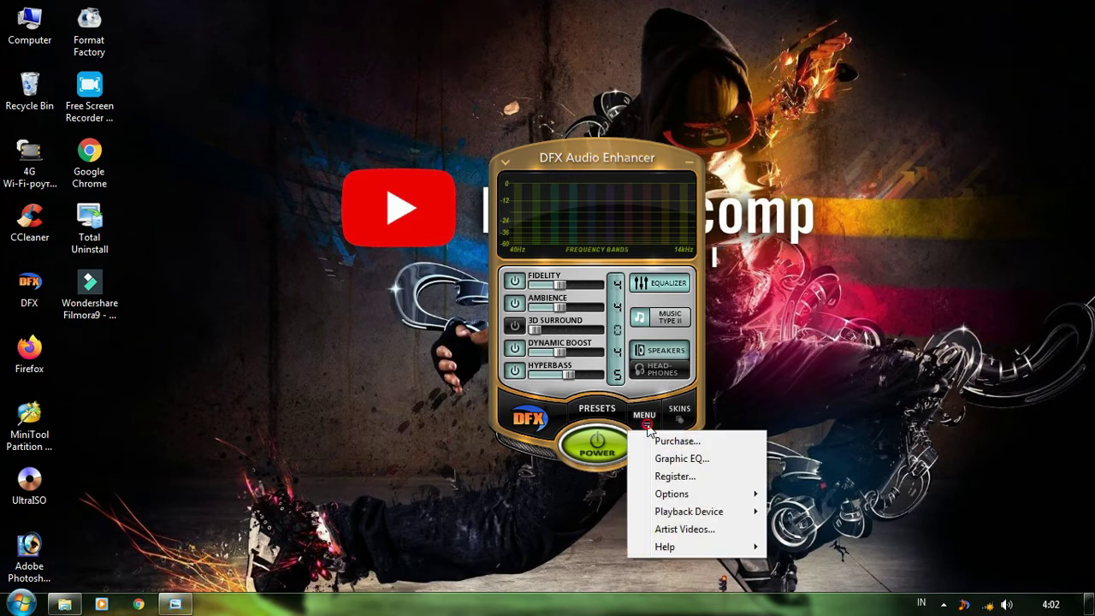
{"action": "left_click", "coordinate": [677, 417]}
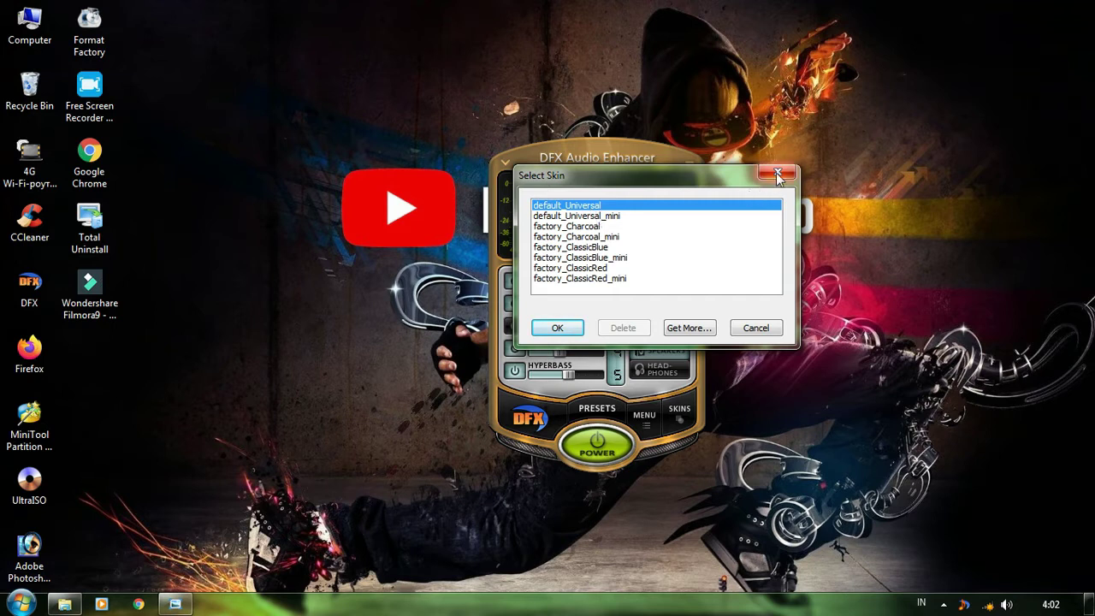
- Apply the default_Universal skin and shift the DFX Audio Enhancer window slightly across the desktop
{"action": "left_click", "coordinate": [578, 216]}
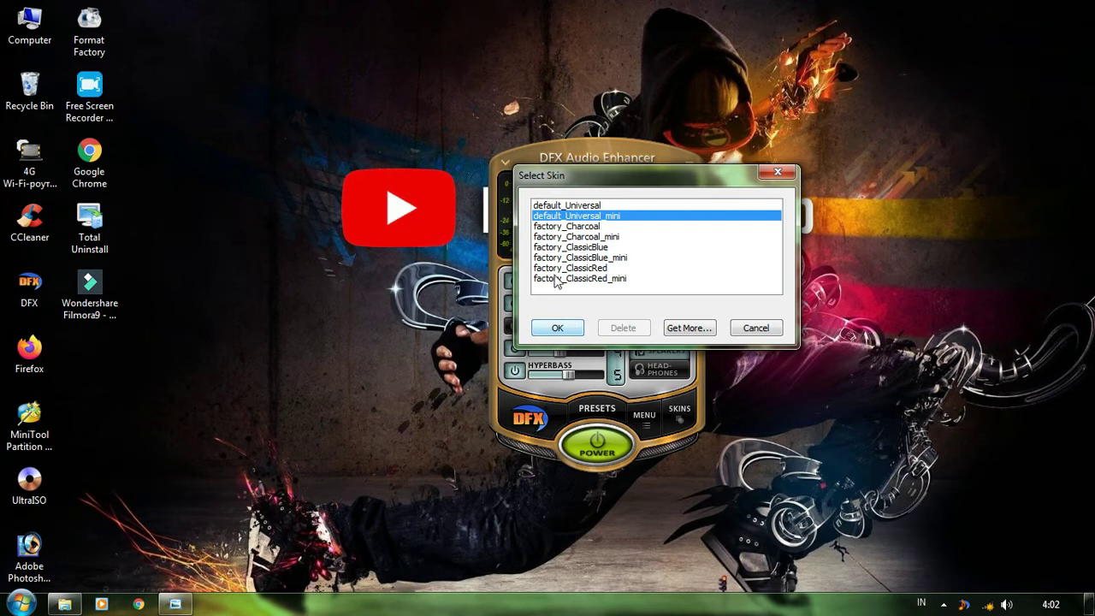
{"action": "left_click", "coordinate": [552, 206]}
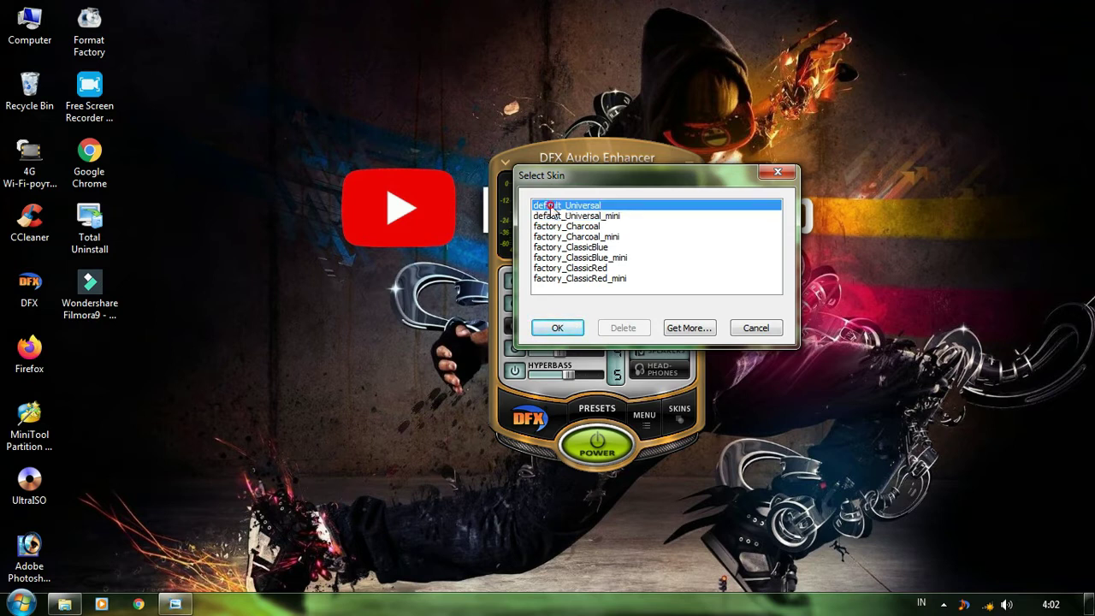
{"action": "left_click", "coordinate": [554, 331]}
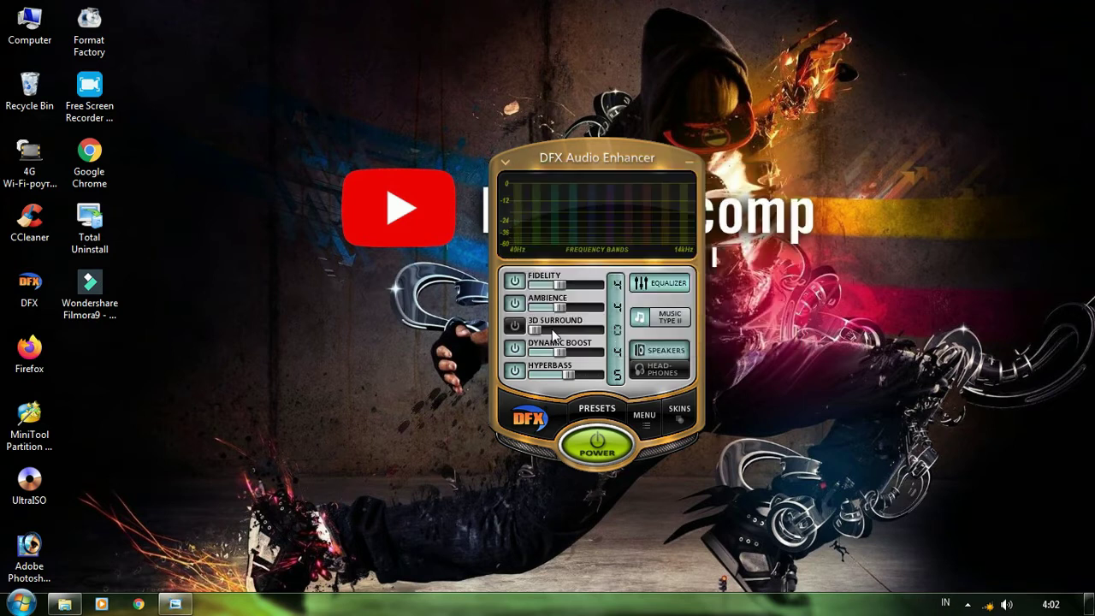
{"action": "left_click_drag", "start_coordinate": [627, 153], "coordinate": [659, 162]}
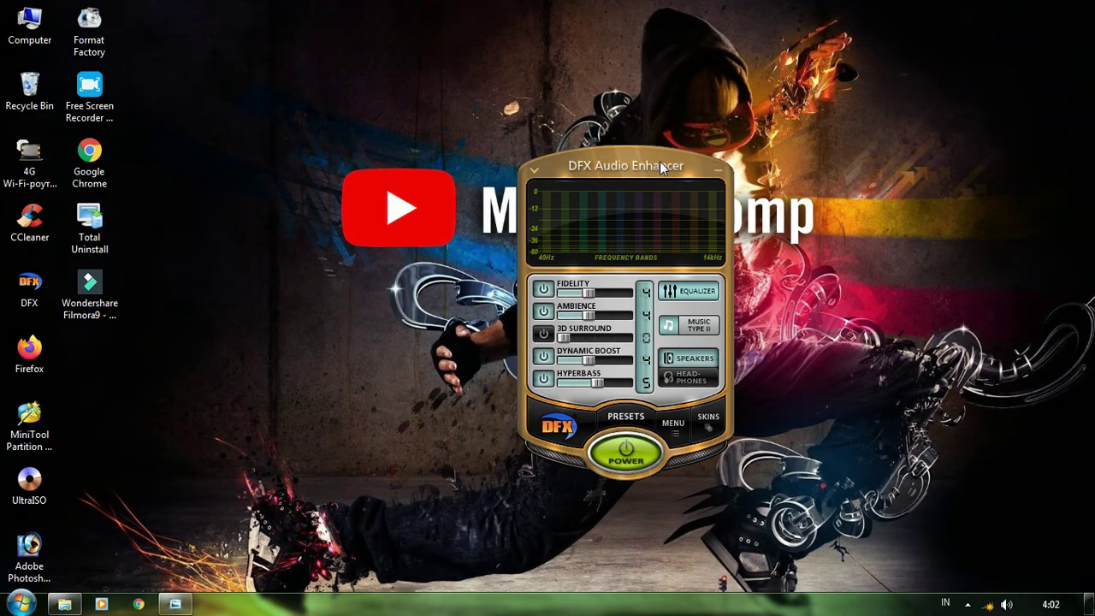
- Try to minimize DFX Audio Enhancer to the system tray, dismissing the DFX Message dialog each time
{"action": "left_click", "coordinate": [709, 172]}
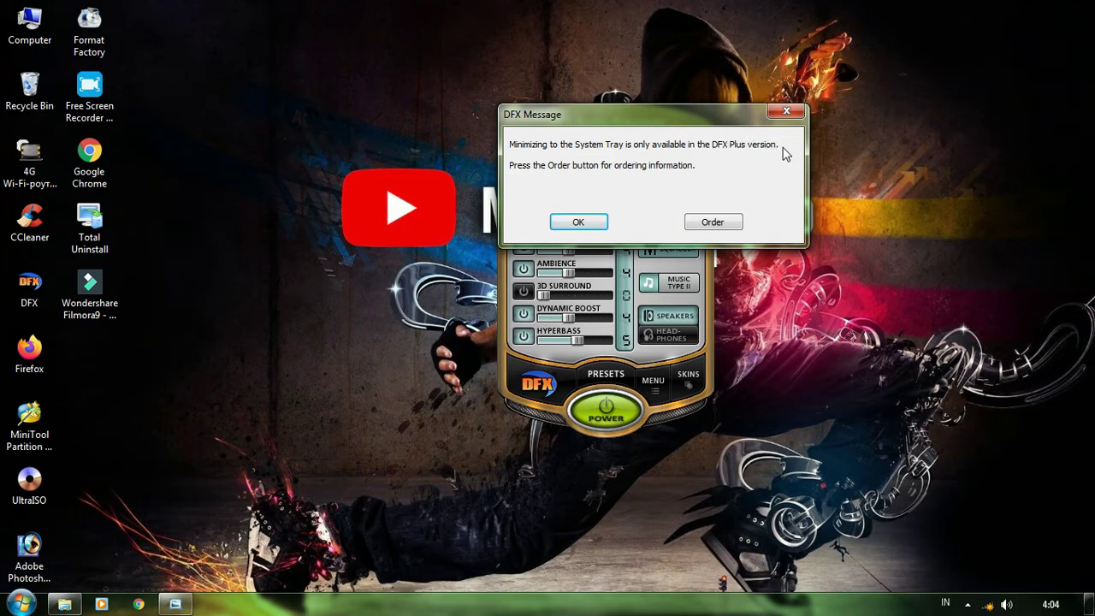
{"action": "left_click", "coordinate": [594, 222]}
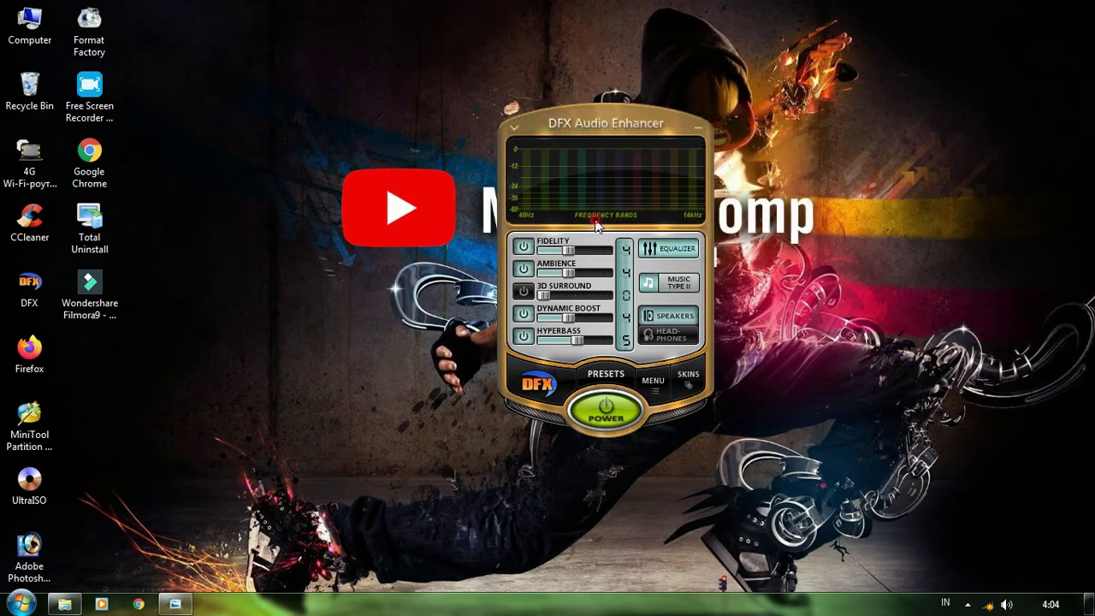
{"action": "left_click", "coordinate": [697, 127]}
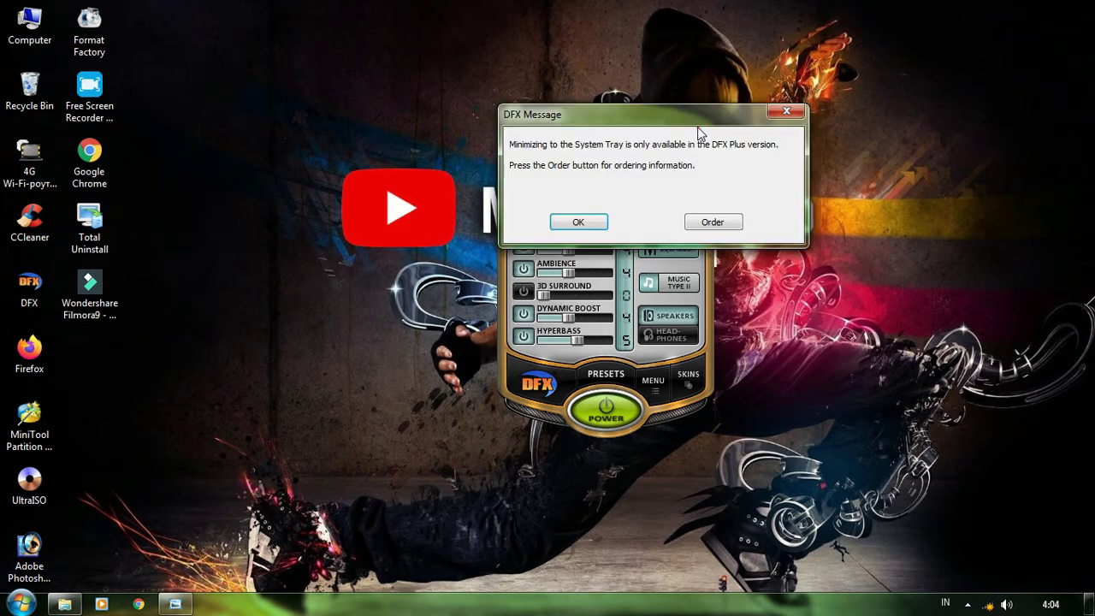
{"action": "left_click", "coordinate": [781, 117]}
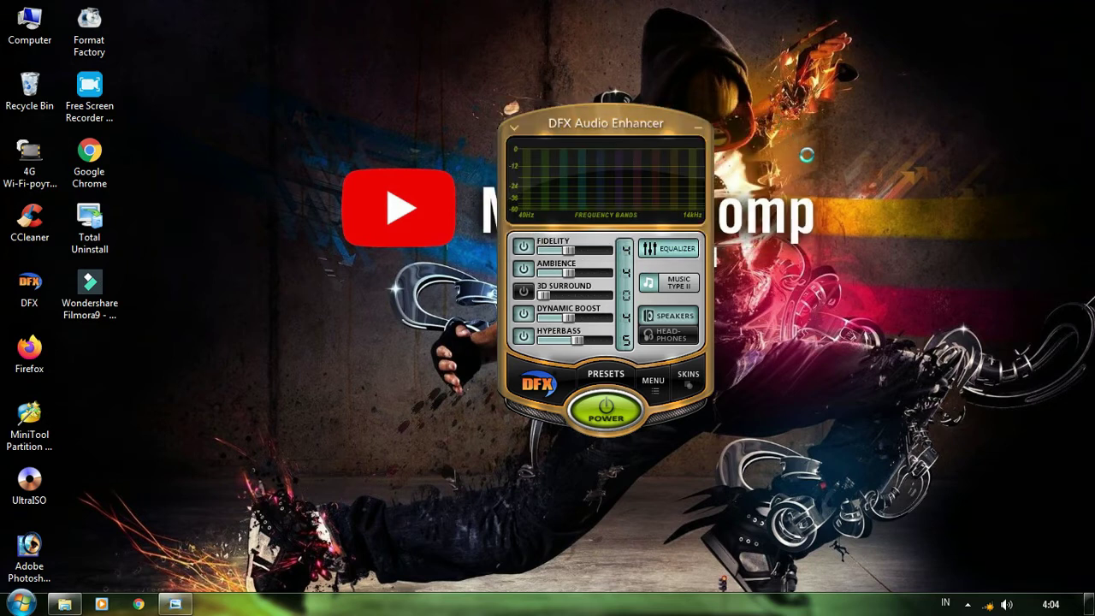
- Refresh the desktop several times while DFX Audio Enhancer stays open
{"action": "right_click", "coordinate": [776, 112]}
{"action": "left_click", "coordinate": [808, 160]}
{"action": "right_click", "coordinate": [808, 156]}
{"action": "left_click", "coordinate": [825, 198]}
{"action": "right_click", "coordinate": [819, 196]}
{"action": "left_click", "coordinate": [843, 242]}
{"action": "right_click", "coordinate": [837, 227]}
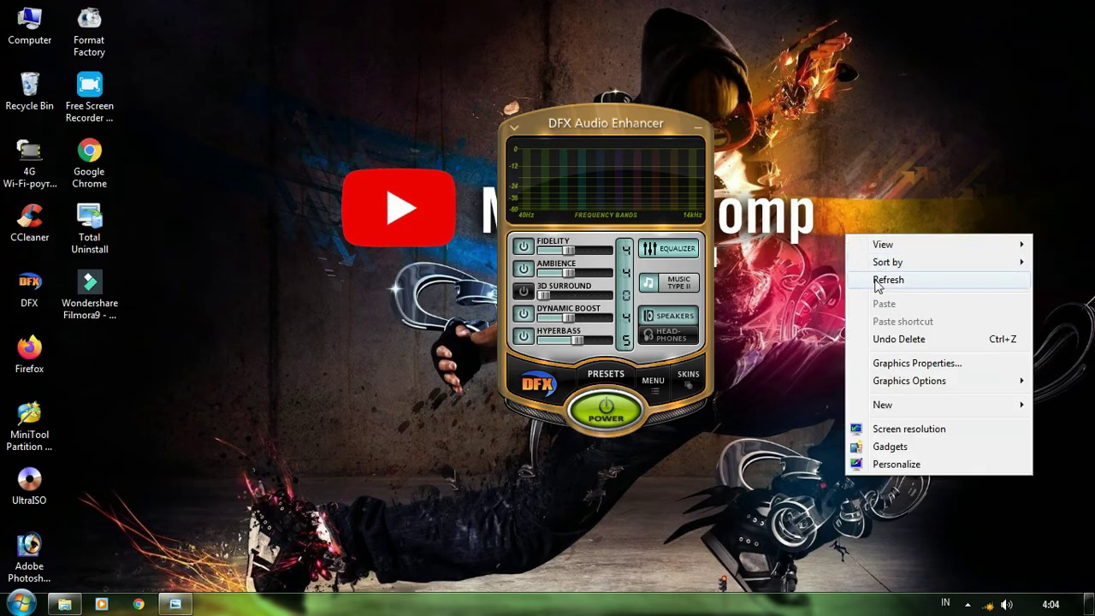
{"action": "left_click", "coordinate": [877, 282]}
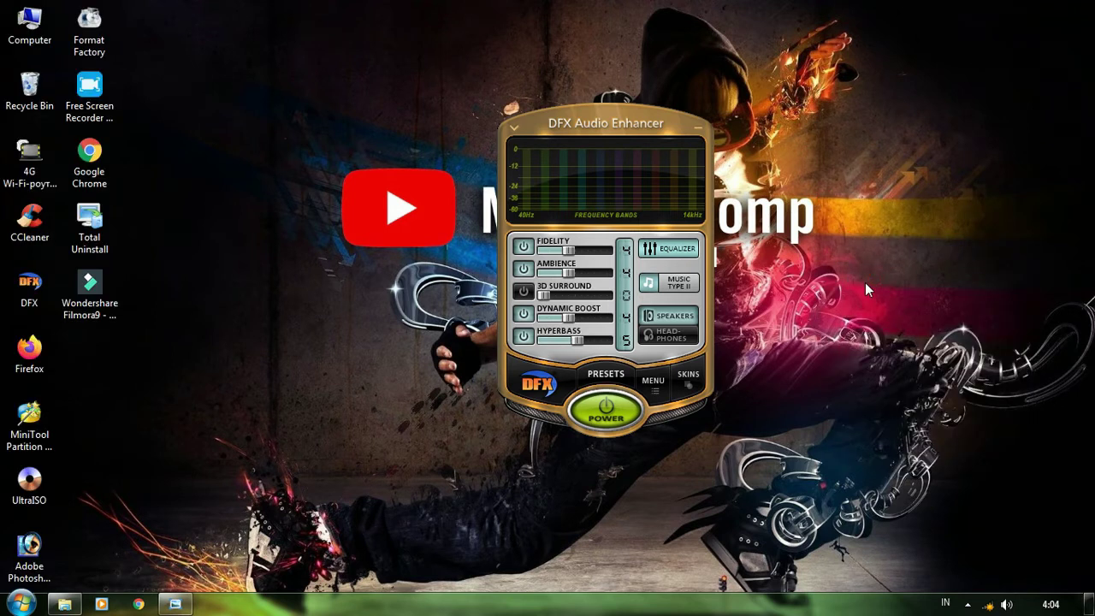
{"action": "right_click", "coordinate": [866, 282]}
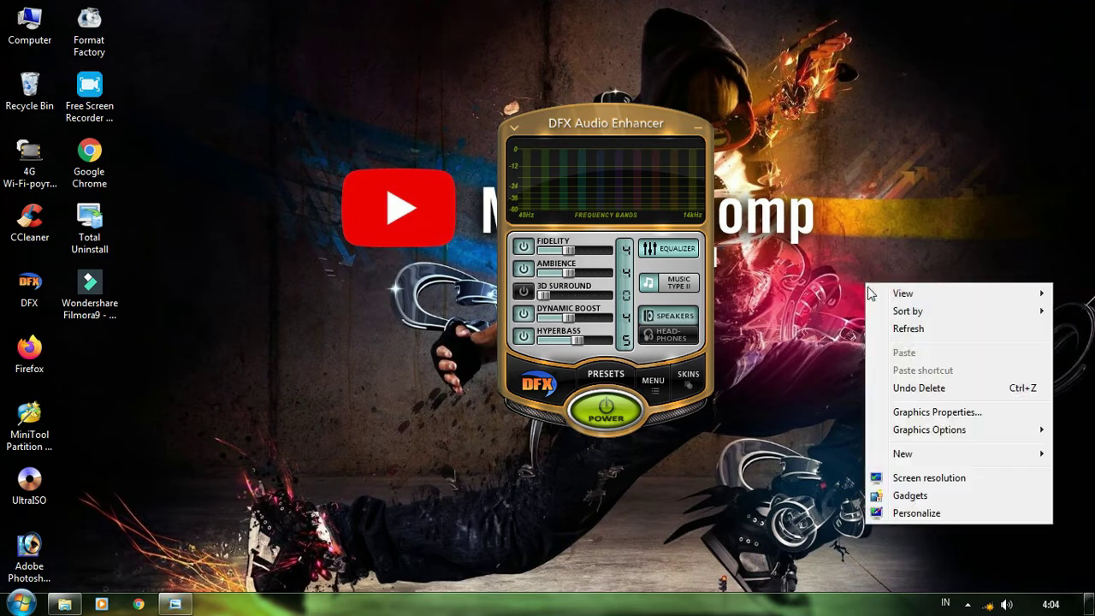
{"action": "left_click", "coordinate": [890, 328]}
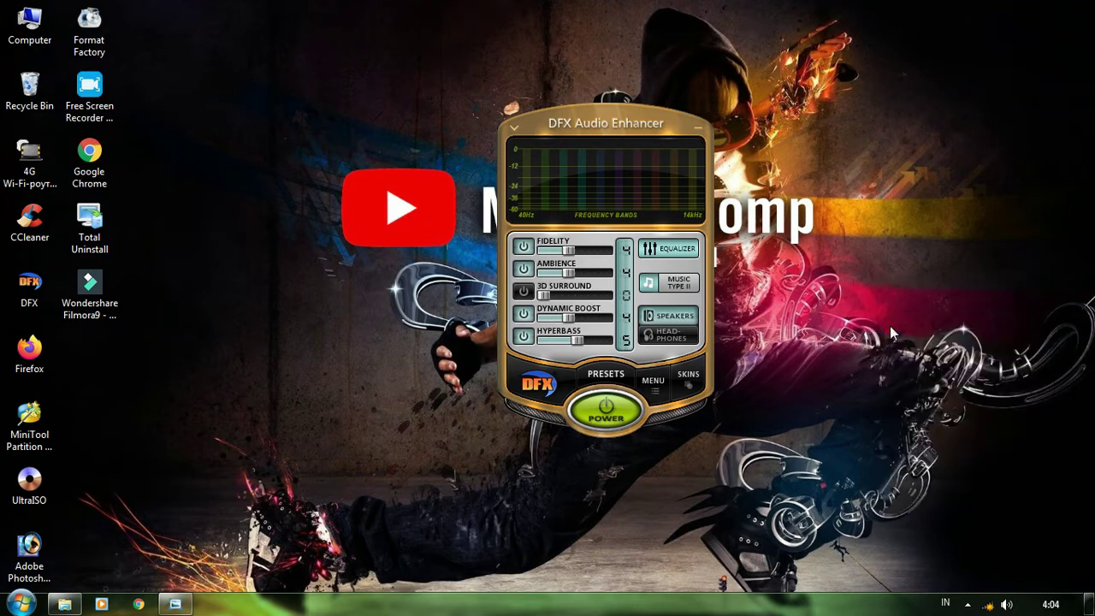
- Exit DFX through the hidden system tray items and refresh the desktop
{"action": "left_click", "coordinate": [968, 605]}
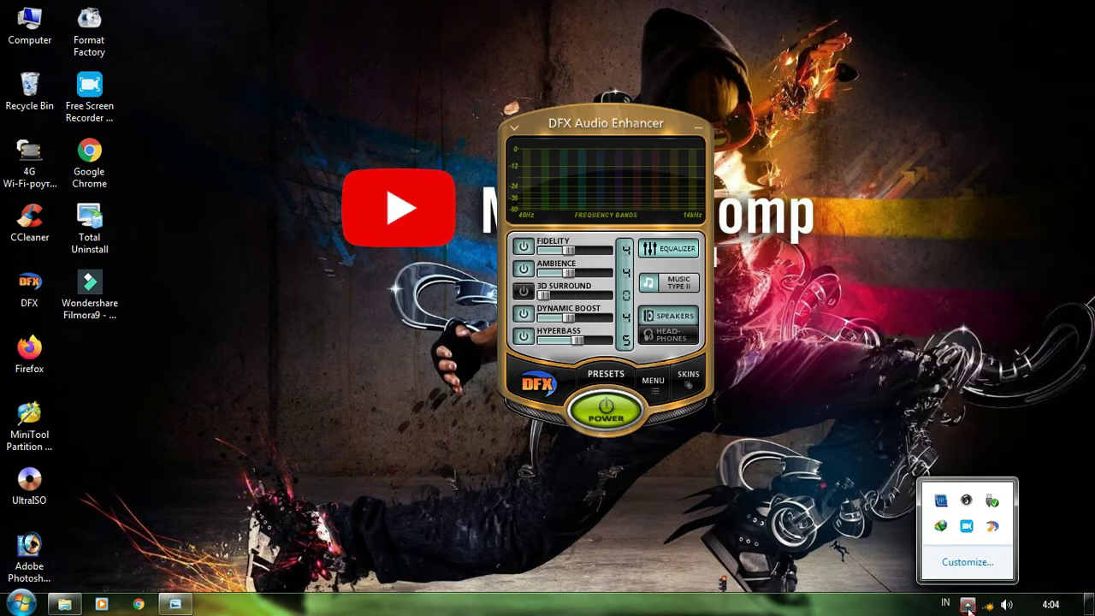
{"action": "right_click", "coordinate": [992, 529]}
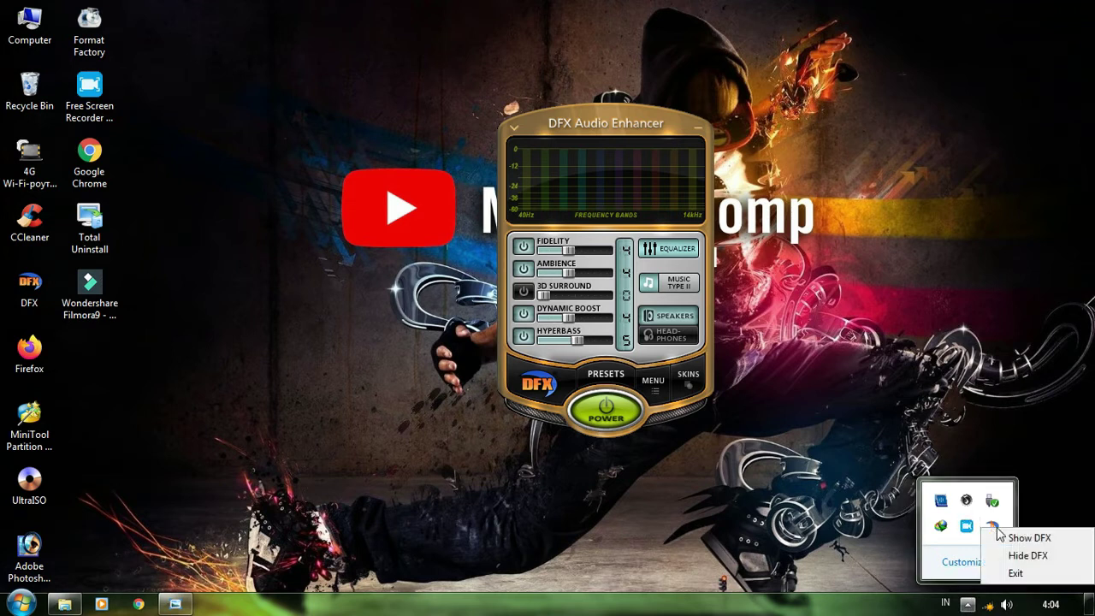
{"action": "left_click", "coordinate": [1016, 573]}
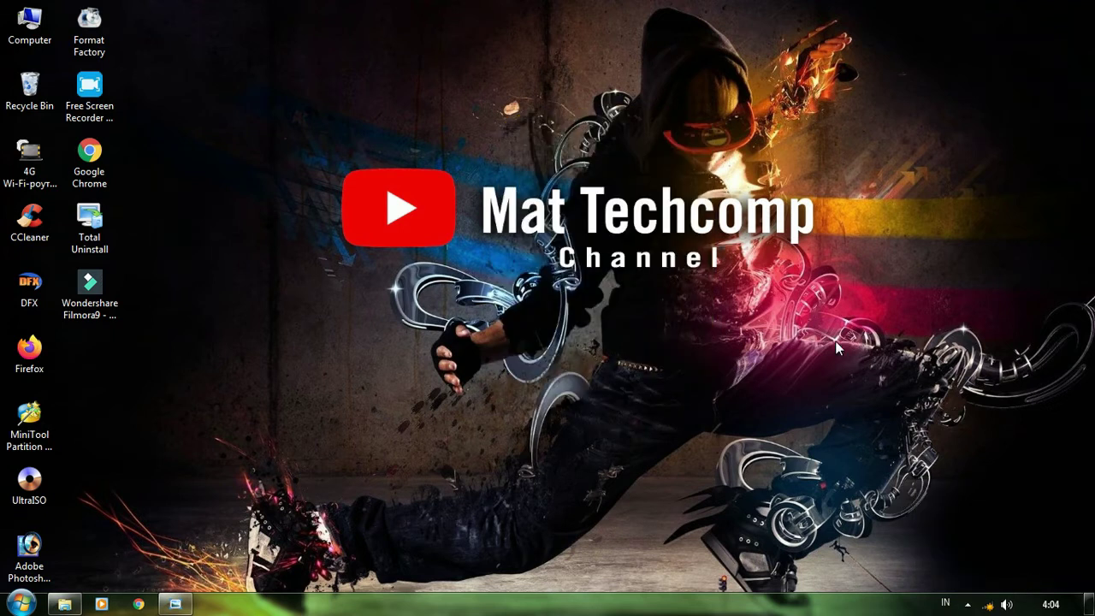
{"action": "right_click", "coordinate": [830, 413]}
{"action": "left_click", "coordinate": [856, 222]}
{"action": "left_click", "coordinate": [967, 605]}
{"action": "left_click", "coordinate": [967, 605]}
{"action": "right_click", "coordinate": [820, 445]}
{"action": "left_click", "coordinate": [860, 252]}
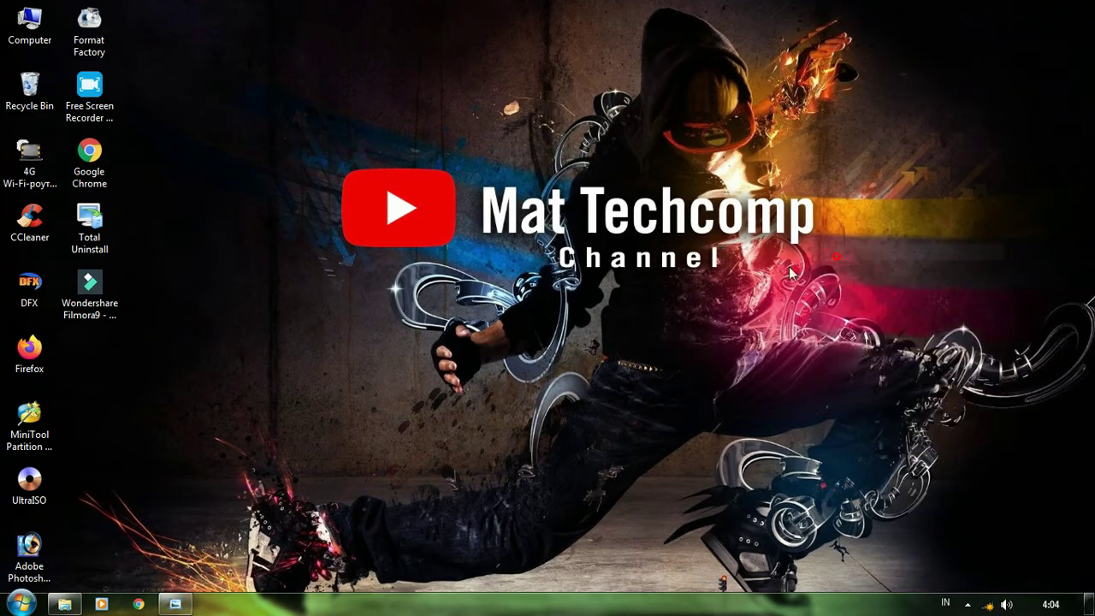
- Permanently delete the DFX shortcut from the desktop and refresh the desktop
{"action": "left_click", "coordinate": [48, 289]}
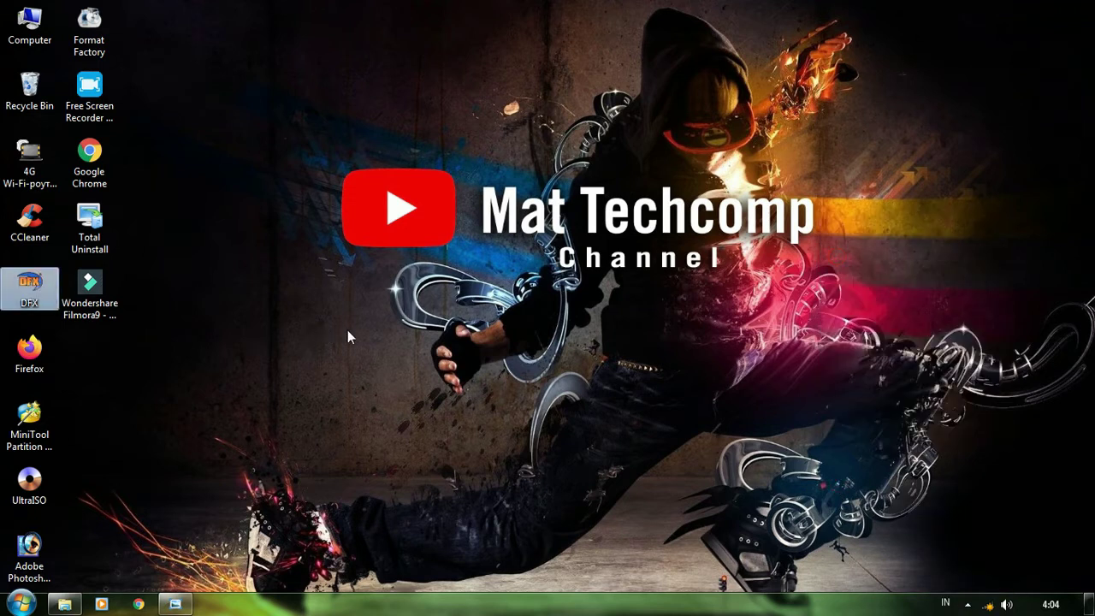
{"action": "key", "text": "shift+Delete"}
{"action": "key", "text": "Return"}
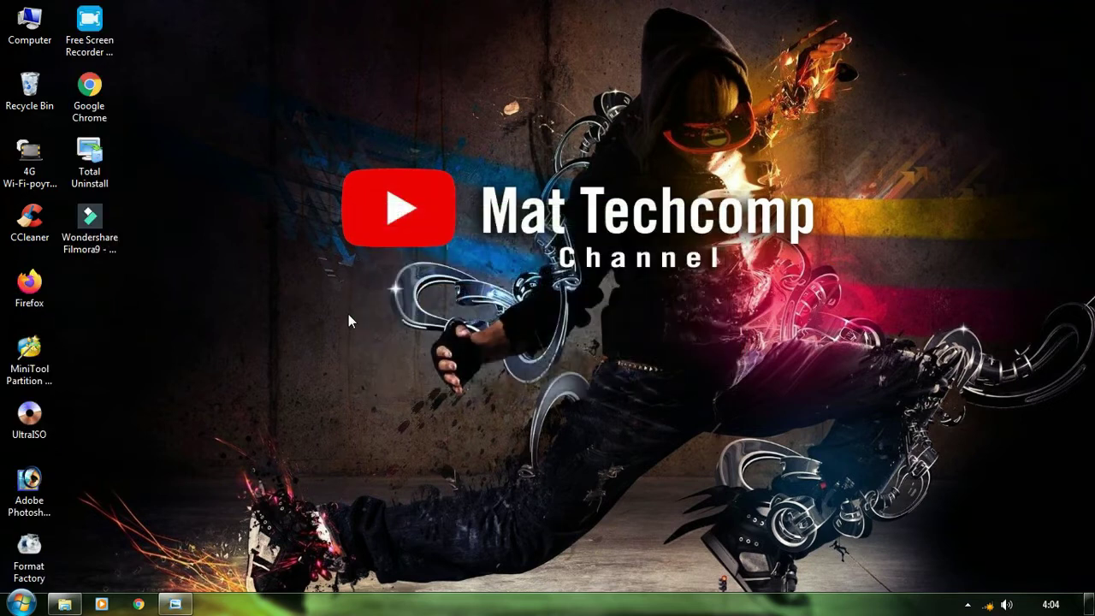
{"action": "right_click", "coordinate": [349, 315]}
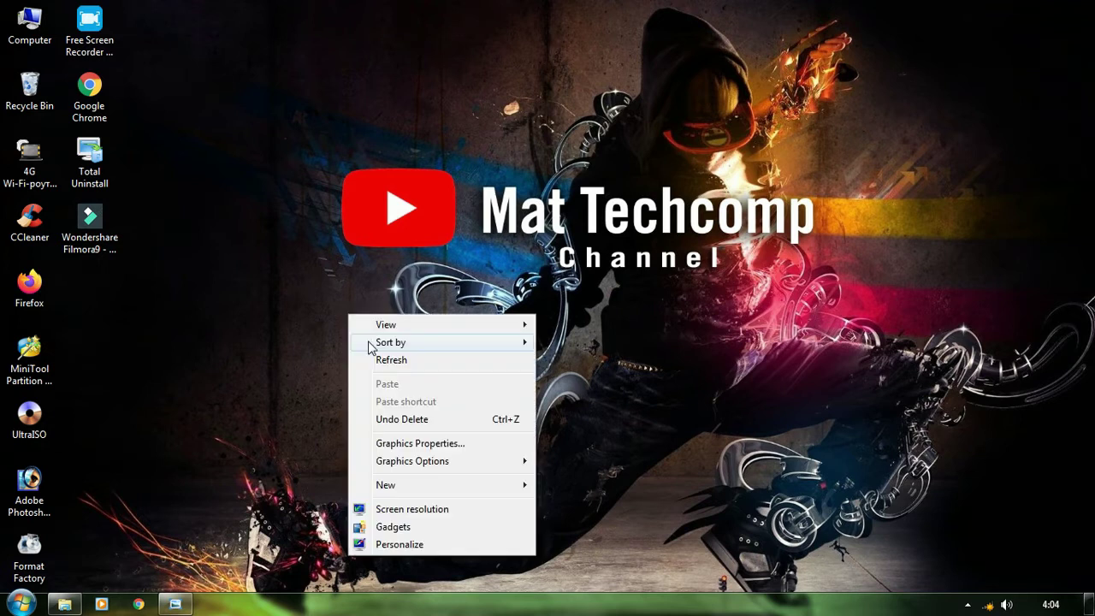
{"action": "left_click", "coordinate": [372, 356]}
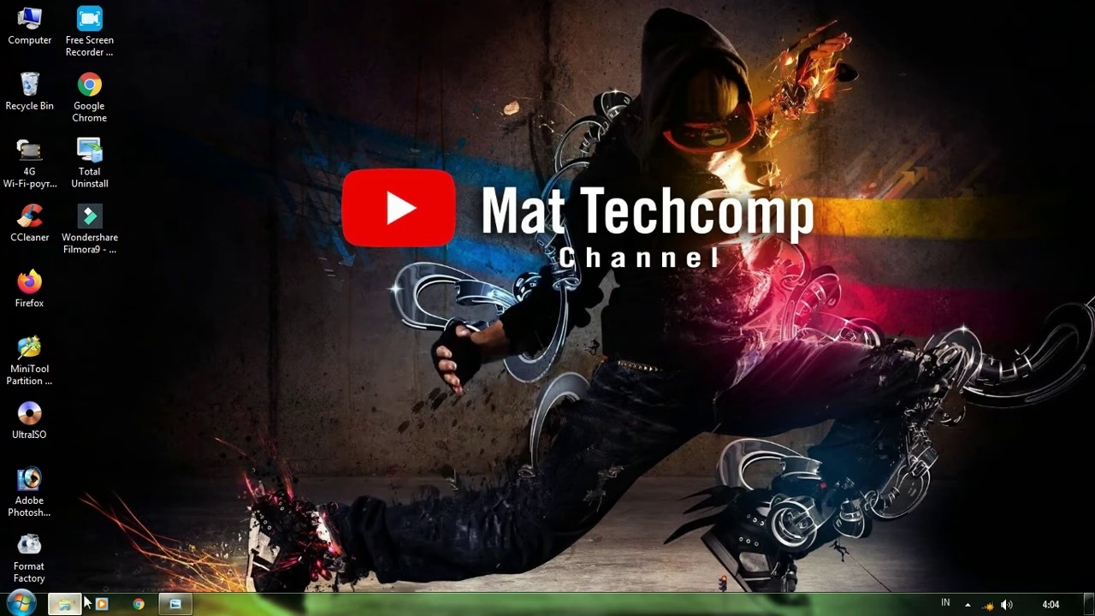
- Go up to the DFXAUDIO folder and open the Patch folder nested inside the two Patch and Keygen folders
{"action": "left_click", "coordinate": [64, 605]}
{"action": "right_click", "coordinate": [453, 256]}
{"action": "left_click", "coordinate": [489, 318]}
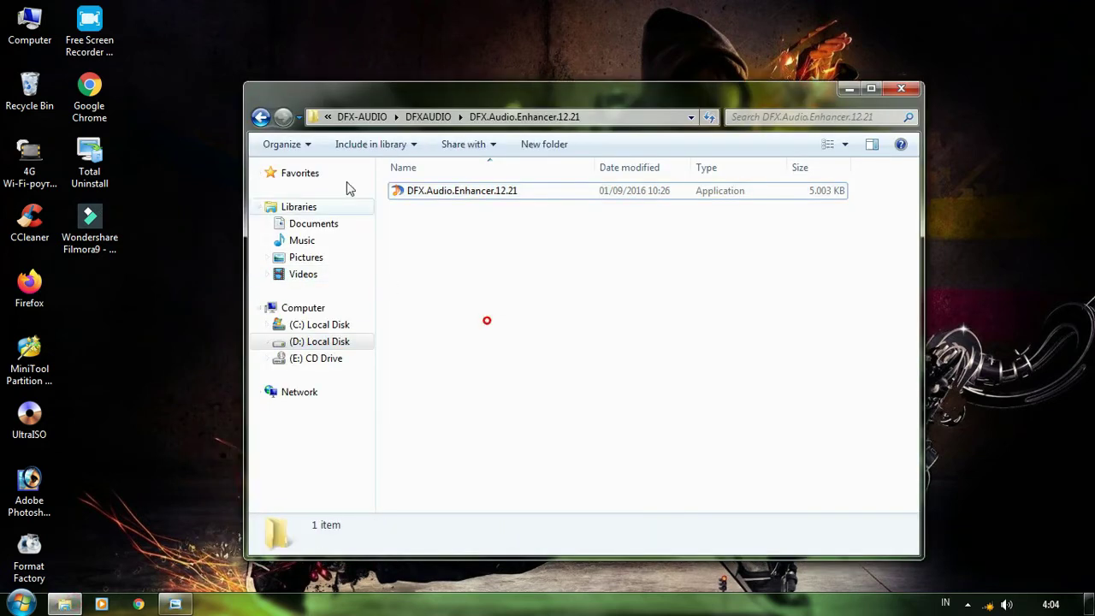
{"action": "key", "text": "BackSpace"}
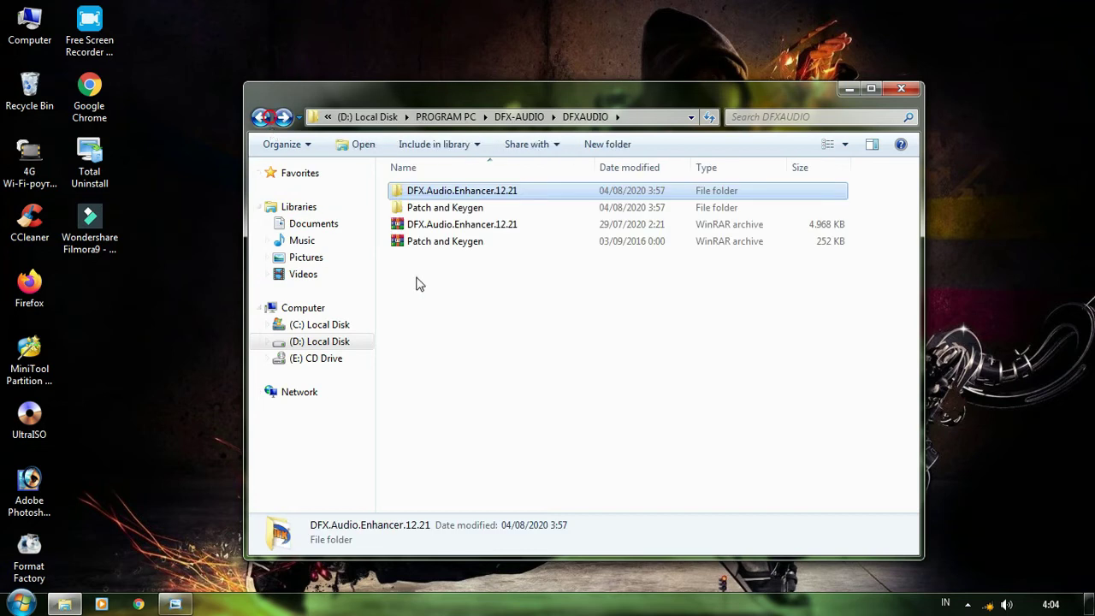
{"action": "right_click", "coordinate": [416, 276]}
{"action": "left_click", "coordinate": [445, 336]}
{"action": "double_click", "coordinate": [440, 208]}
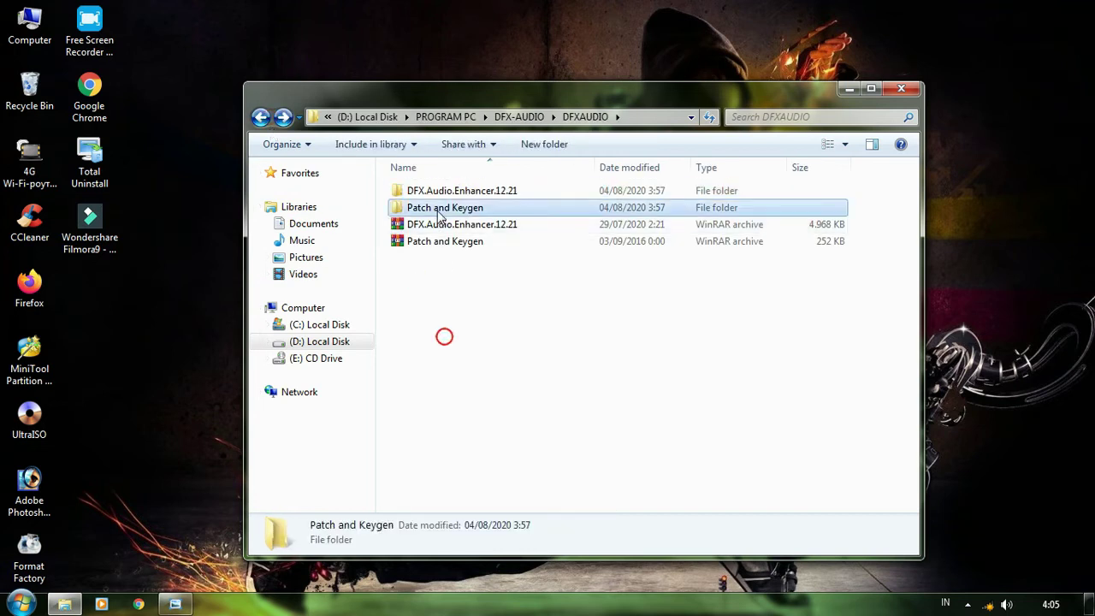
{"action": "double_click", "coordinate": [439, 195]}
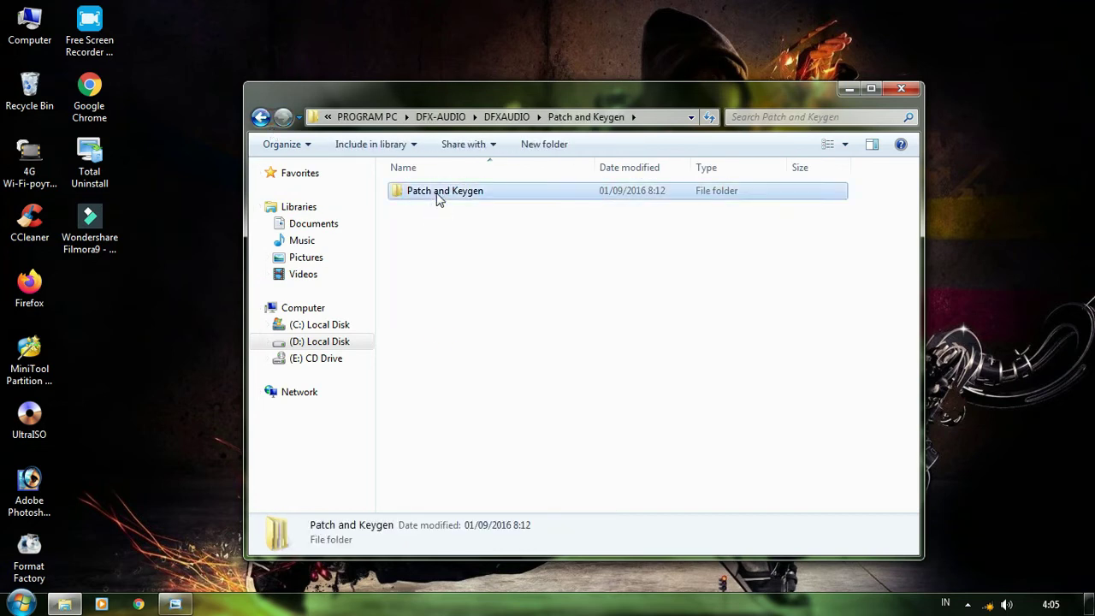
{"action": "double_click", "coordinate": [423, 213]}
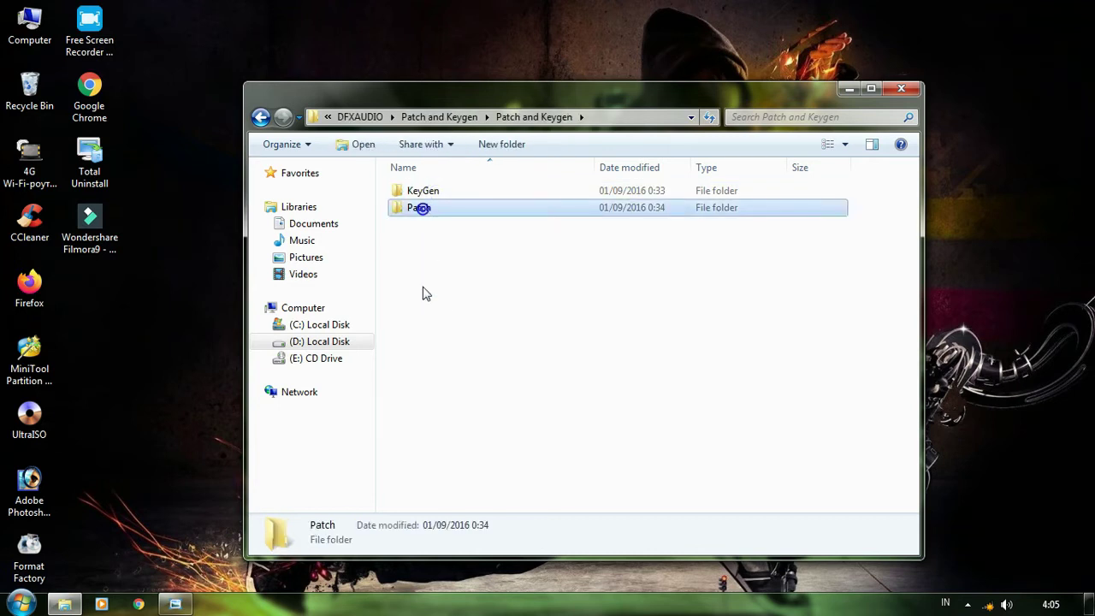
- Run the dfx v10xx patch application from the Patch folder and move its window lower on the screen
{"action": "right_click", "coordinate": [423, 276]}
{"action": "left_click", "coordinate": [457, 330]}
{"action": "left_click_drag", "start_coordinate": [503, 100], "coordinate": [506, 138]}
{"action": "left_click", "coordinate": [449, 231]}
{"action": "double_click", "coordinate": [449, 231]}
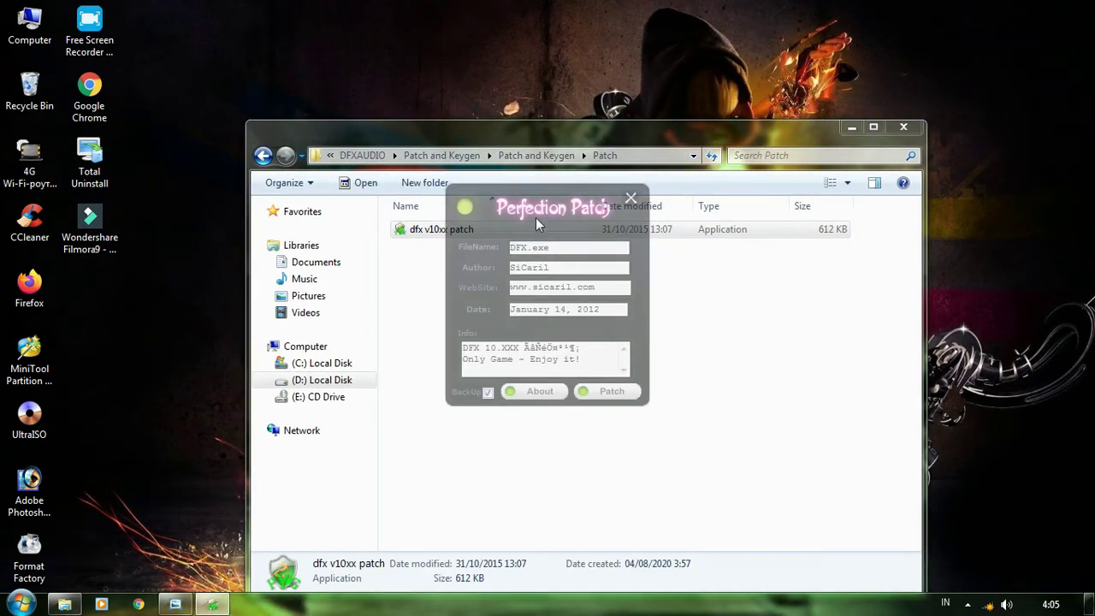
{"action": "left_click_drag", "start_coordinate": [535, 206], "coordinate": [562, 274]}
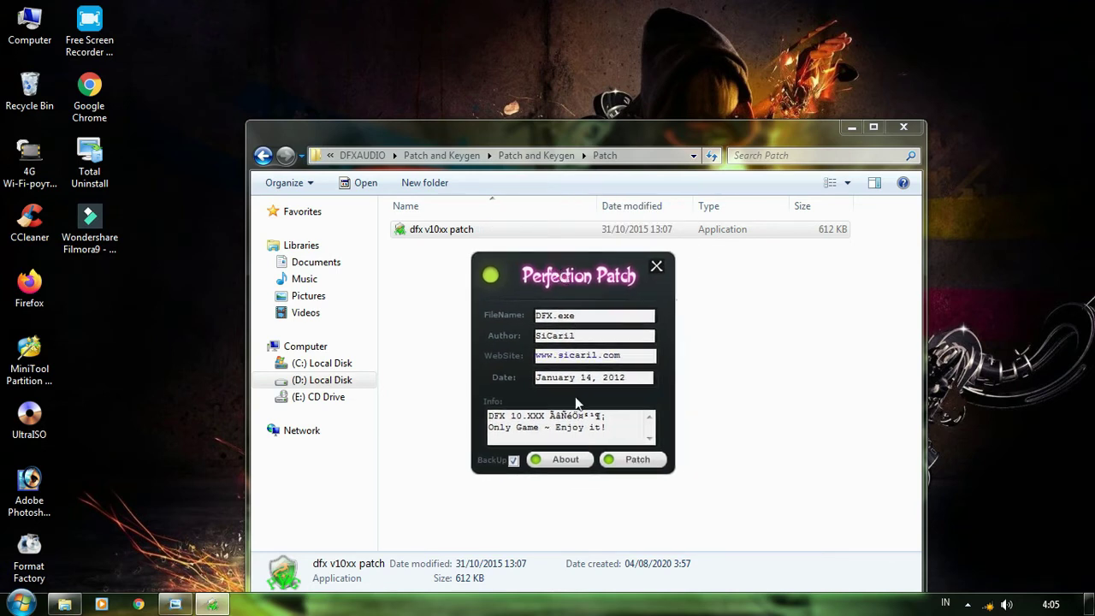
- Run the patch with BackUp enabled and locate its DFX.exe target under the DFX folder in C: Program Files (x86)
{"action": "left_click", "coordinate": [630, 462]}
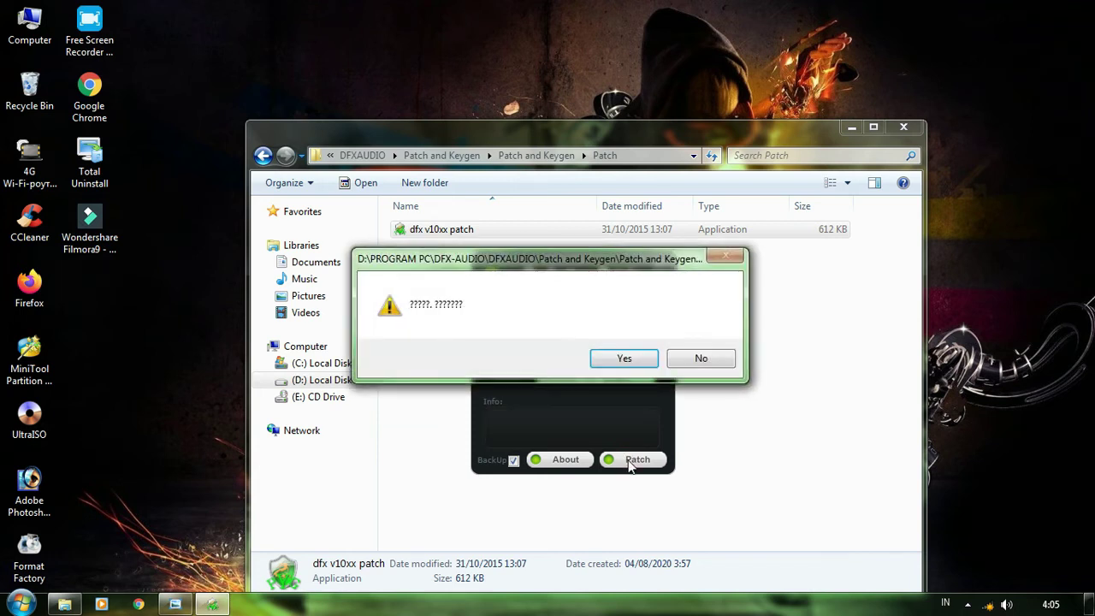
{"action": "left_click", "coordinate": [624, 359]}
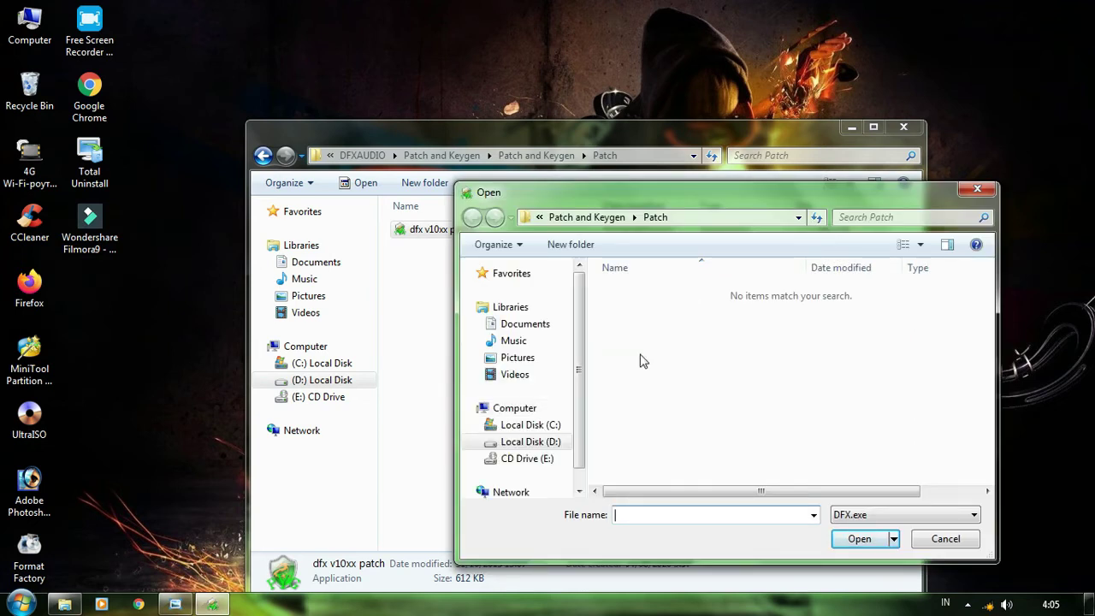
{"action": "left_click", "coordinate": [548, 426]}
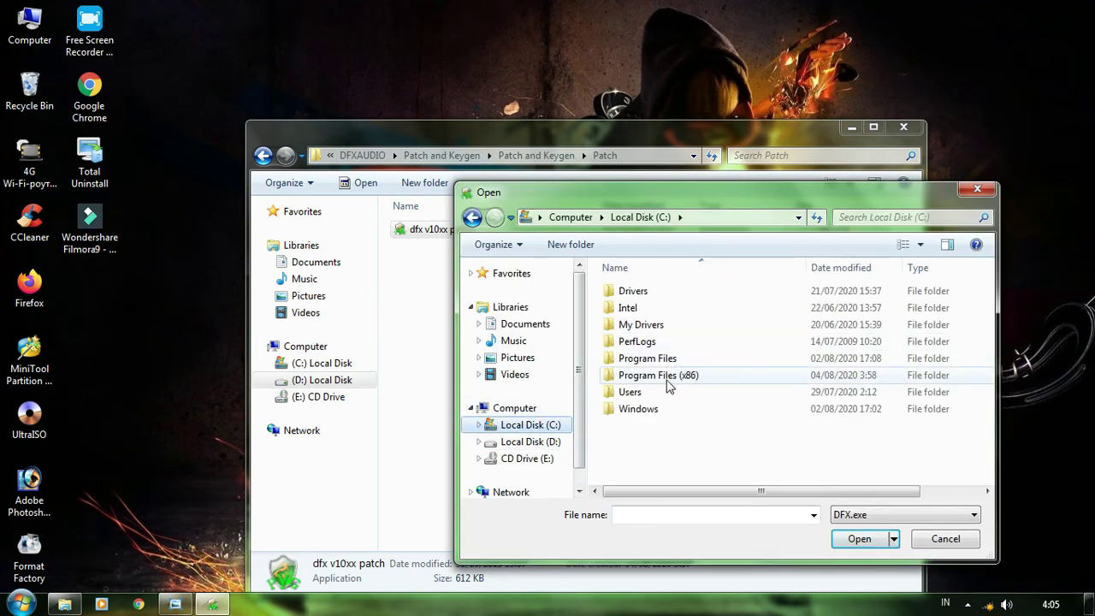
{"action": "double_click", "coordinate": [664, 376]}
{"action": "left_click_drag", "start_coordinate": [665, 191], "coordinate": [528, 151]}
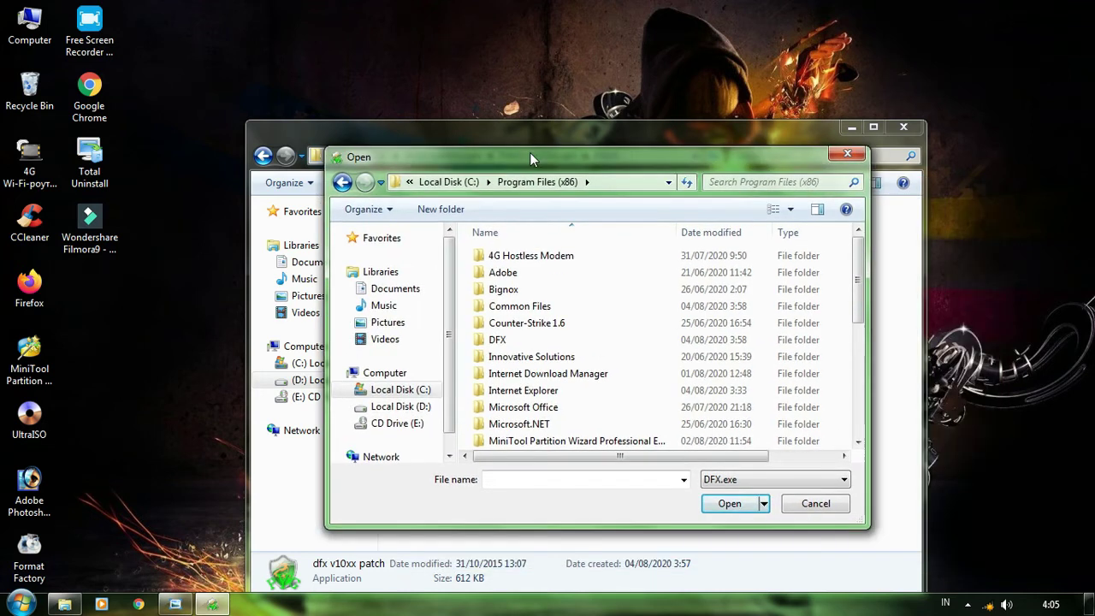
{"action": "double_click", "coordinate": [491, 335]}
{"action": "double_click", "coordinate": [490, 269]}
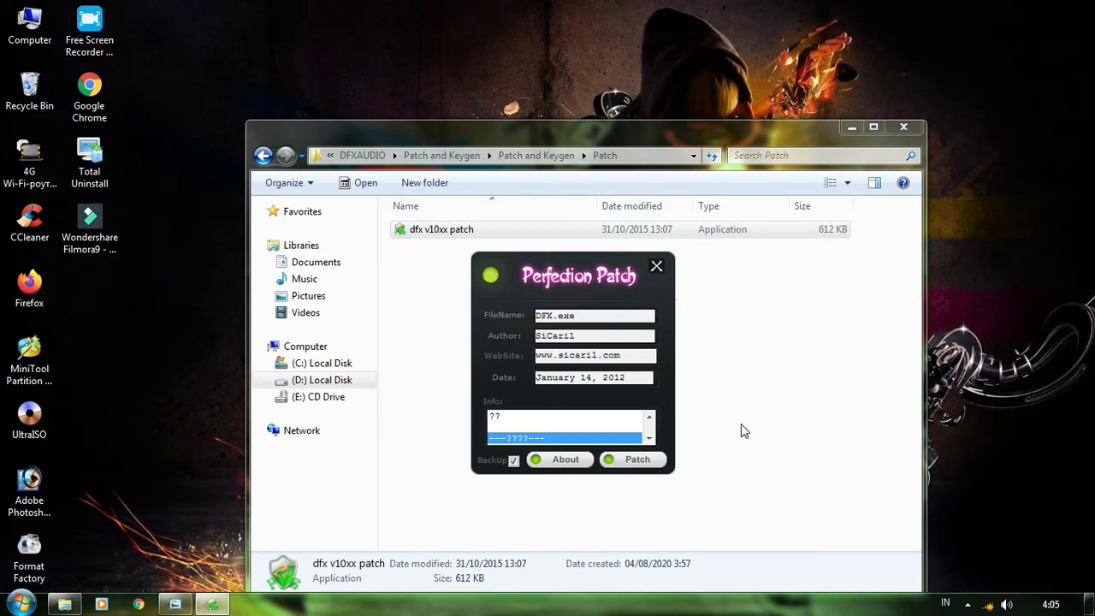
- Minimize the Patch folder window and reposition the Perfection Patch window on the desktop
{"action": "left_click_drag", "start_coordinate": [614, 279], "coordinate": [655, 300]}
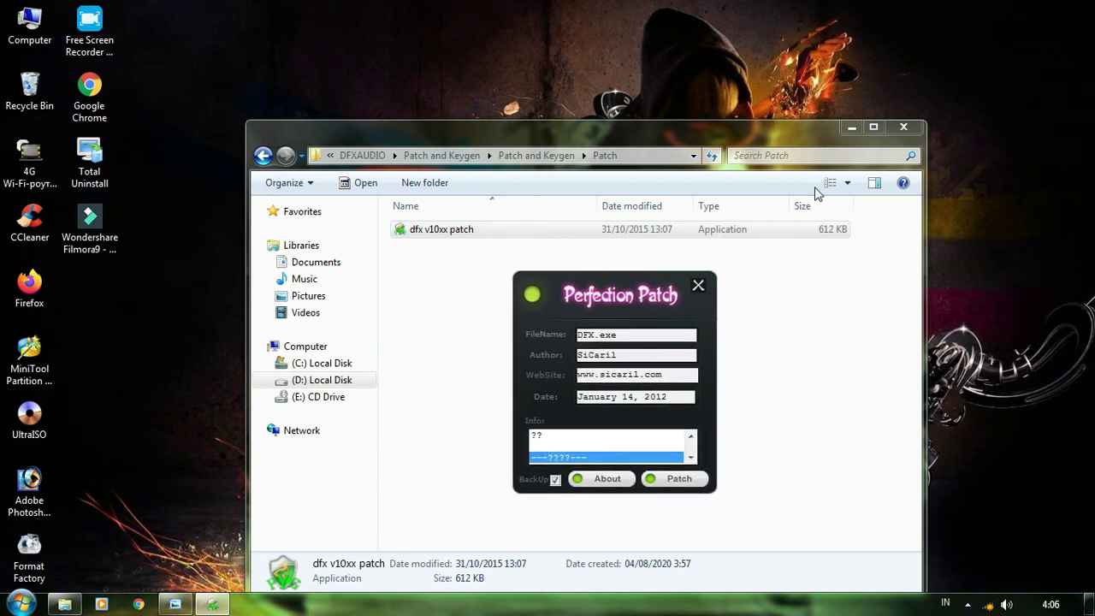
{"action": "left_click", "coordinate": [851, 127]}
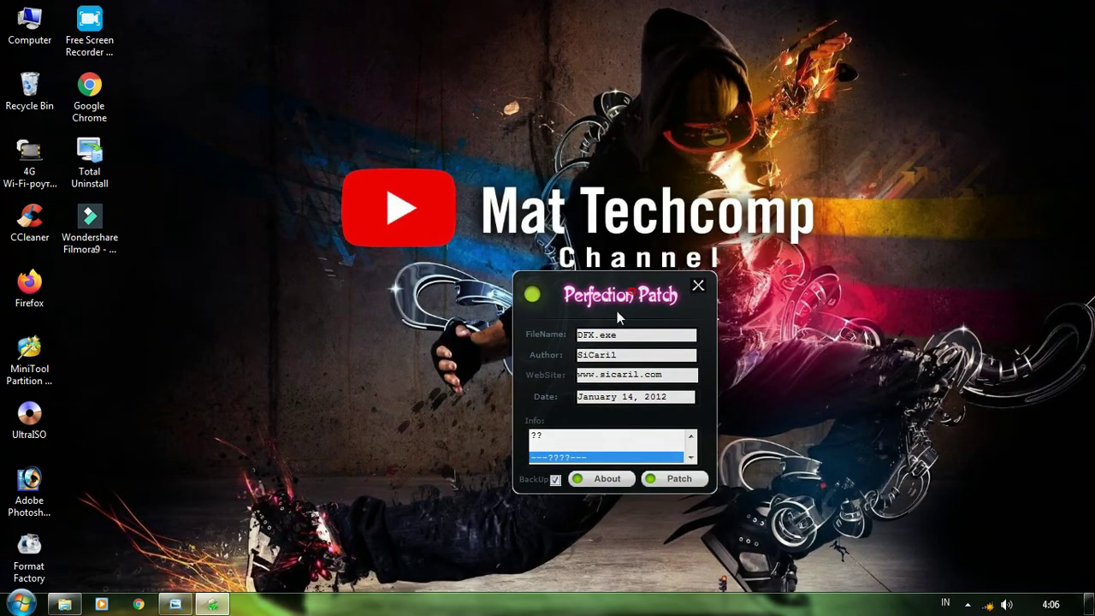
{"action": "left_click_drag", "start_coordinate": [618, 315], "coordinate": [648, 320]}
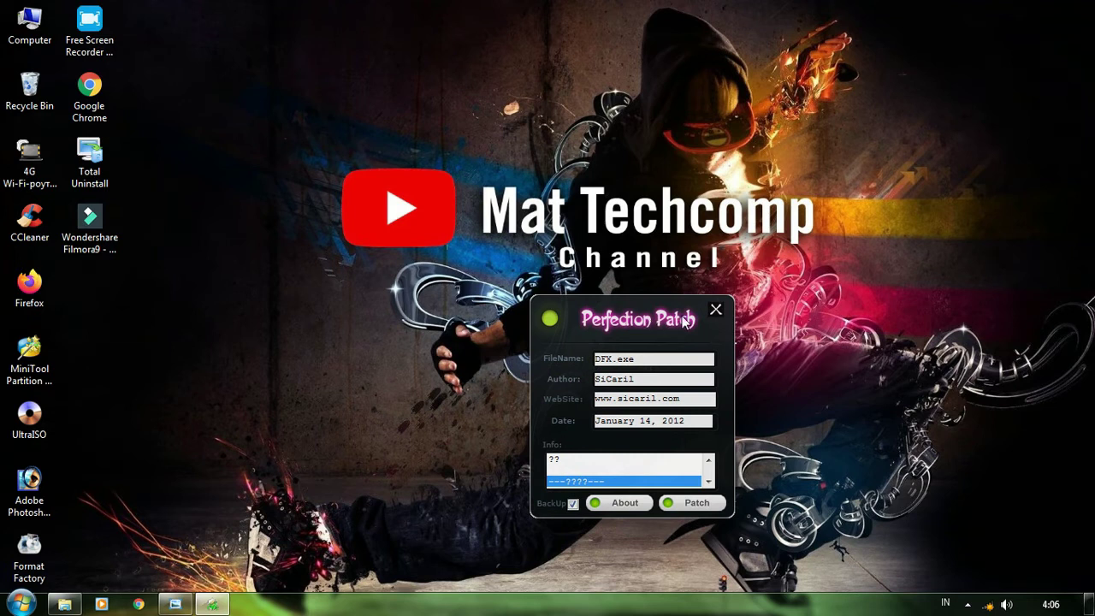
- Close the Perfection Patch window, check the hidden notification icons and refresh the desktop
{"action": "left_click", "coordinate": [716, 311]}
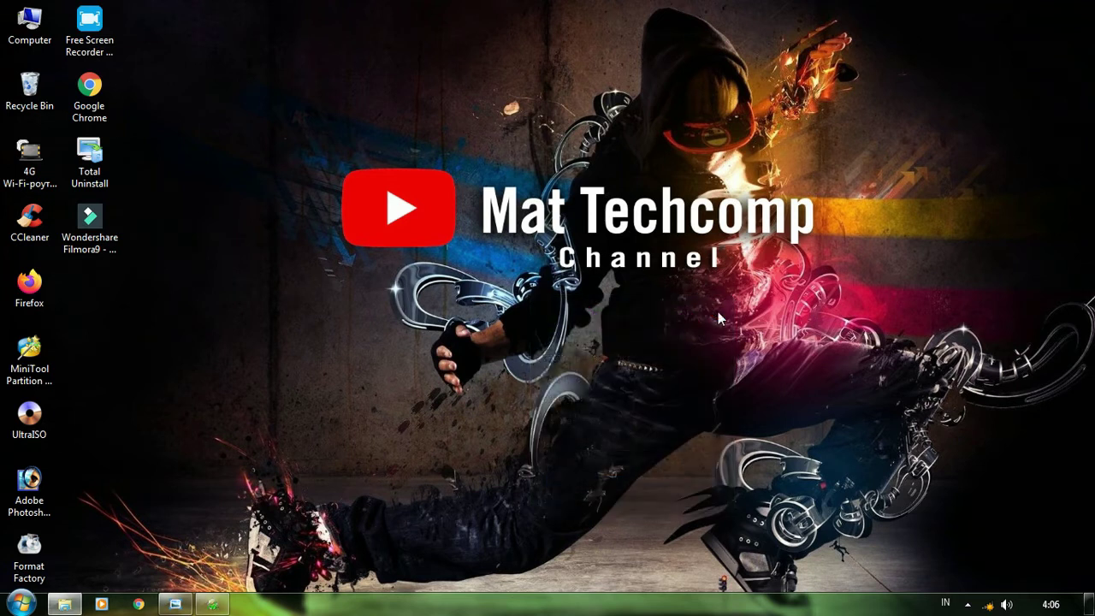
{"action": "right_click", "coordinate": [718, 312]}
{"action": "left_click", "coordinate": [734, 357]}
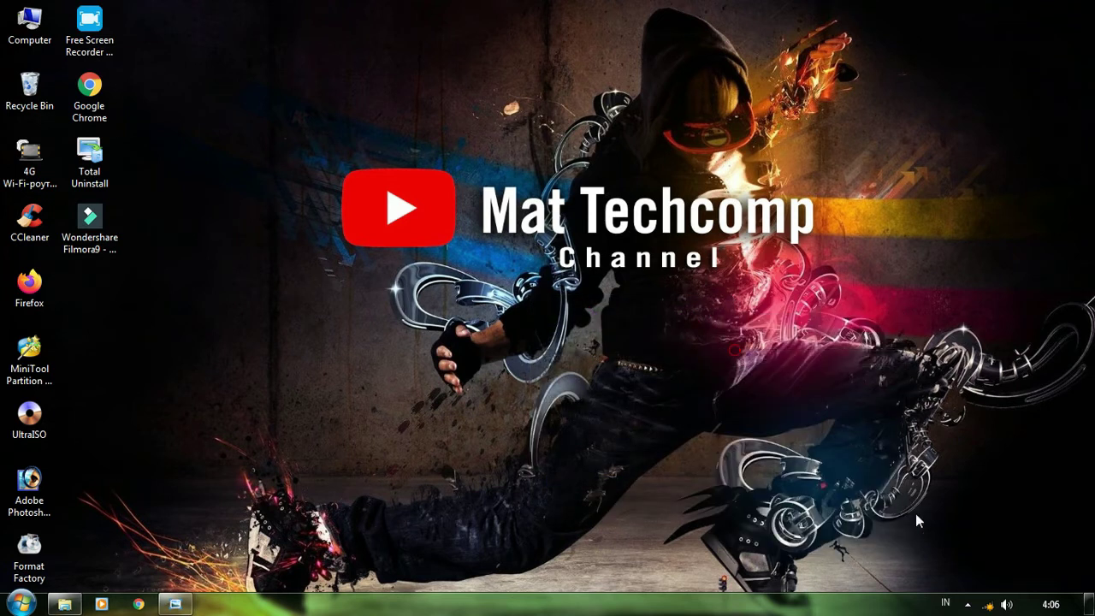
{"action": "left_click", "coordinate": [965, 605]}
{"action": "left_click", "coordinate": [899, 518]}
{"action": "right_click", "coordinate": [899, 517]}
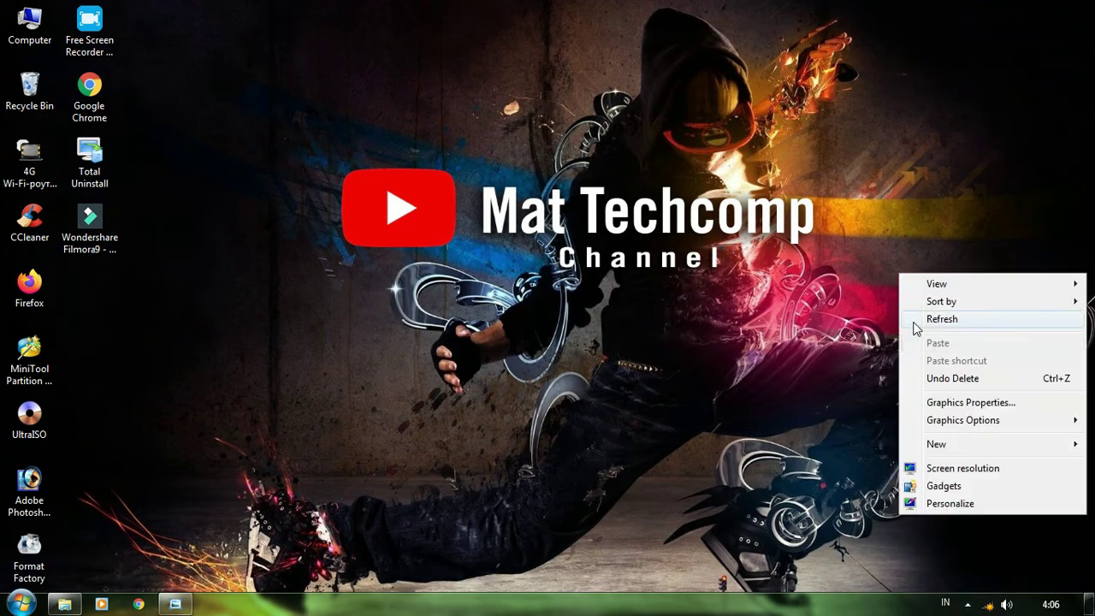
{"action": "left_click", "coordinate": [914, 323]}
- Launch DFX from the installed programs, refresh the desktop while it loads and move the DFX Audio Enhancer window slightly lower
{"action": "left_click", "coordinate": [21, 603]}
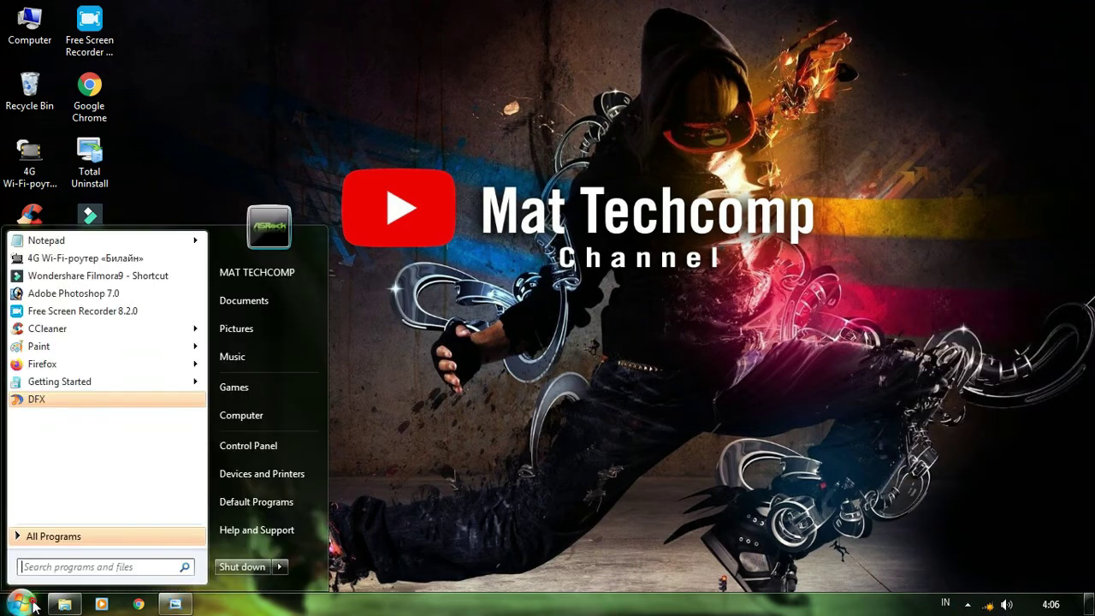
{"action": "left_click", "coordinate": [45, 401]}
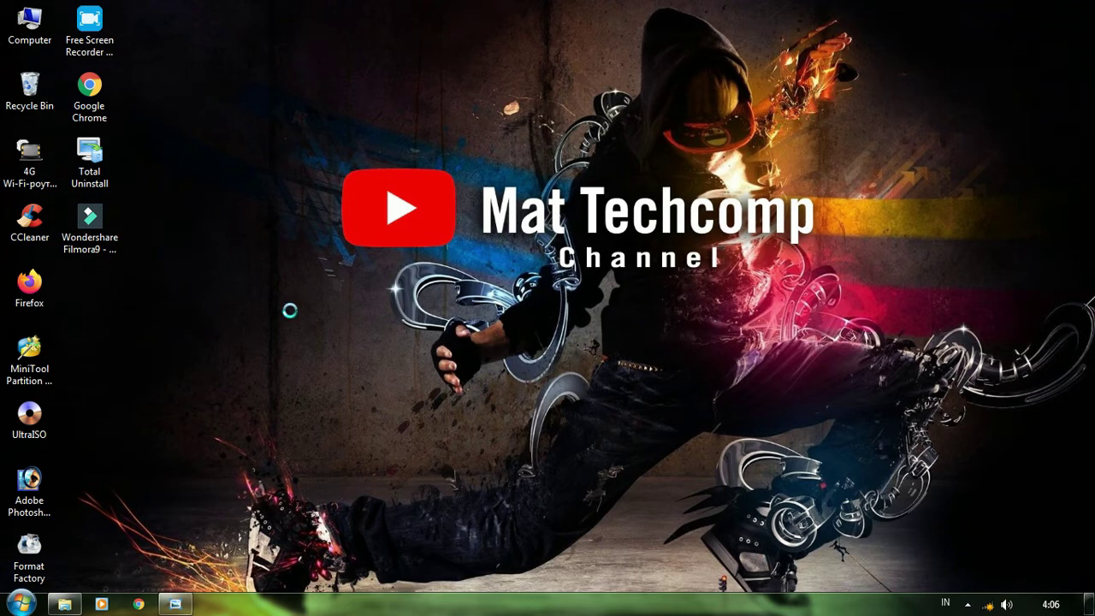
{"action": "right_click", "coordinate": [291, 314]}
{"action": "left_click", "coordinate": [291, 314]}
{"action": "right_click", "coordinate": [290, 310]}
{"action": "left_click", "coordinate": [320, 359]}
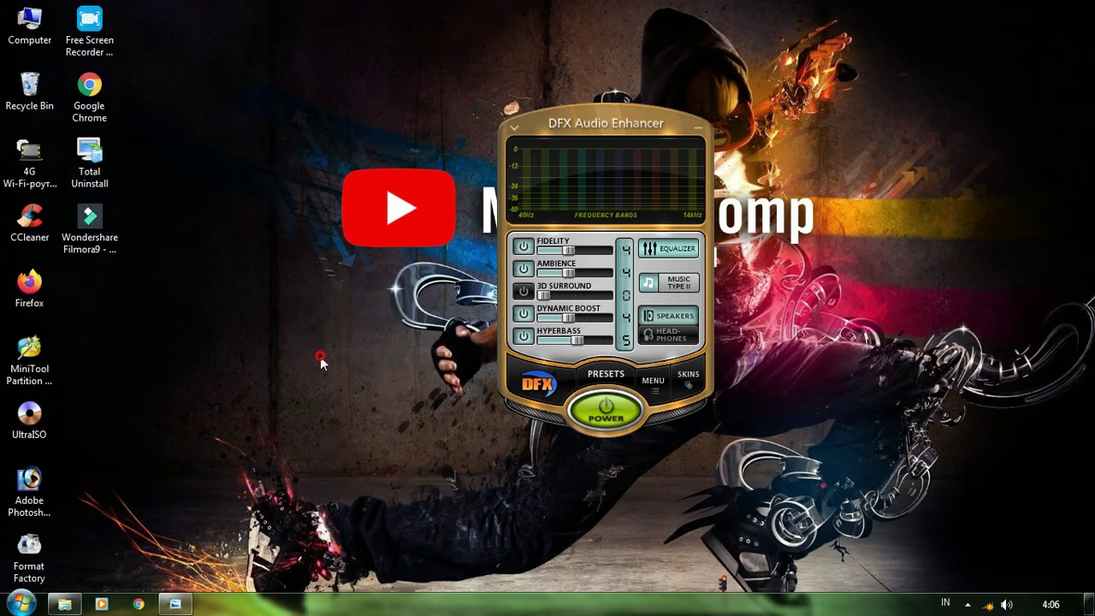
{"action": "left_click_drag", "start_coordinate": [565, 118], "coordinate": [597, 164]}
- Try the default_Universal_mini skin on DFX Audio Enhancer and switch back to the full-size view
{"action": "left_click", "coordinate": [717, 432]}
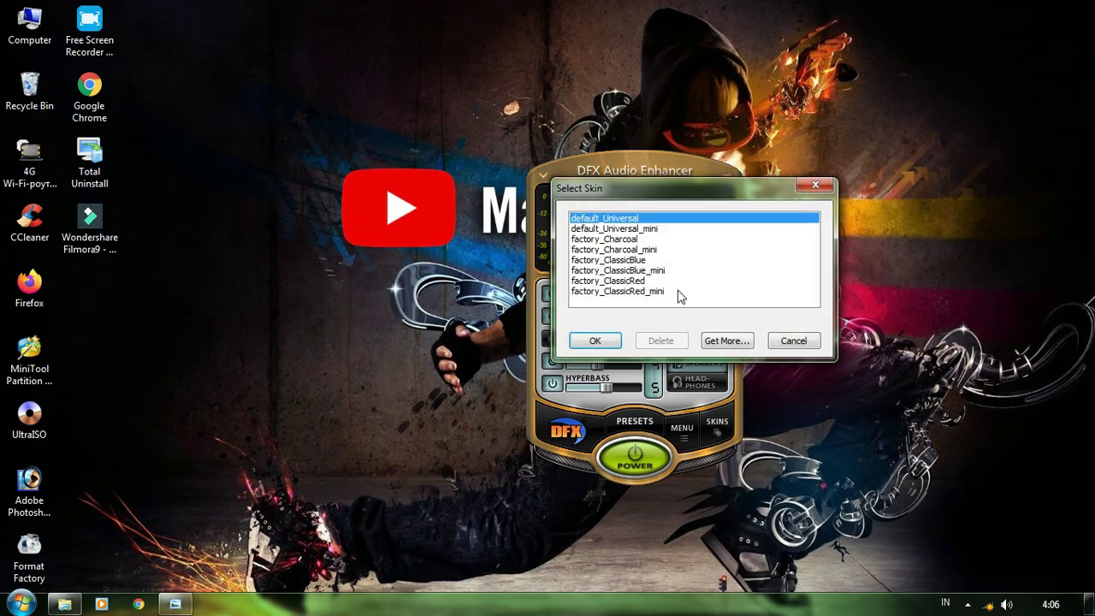
{"action": "left_click", "coordinate": [655, 228]}
{"action": "left_click", "coordinate": [598, 340]}
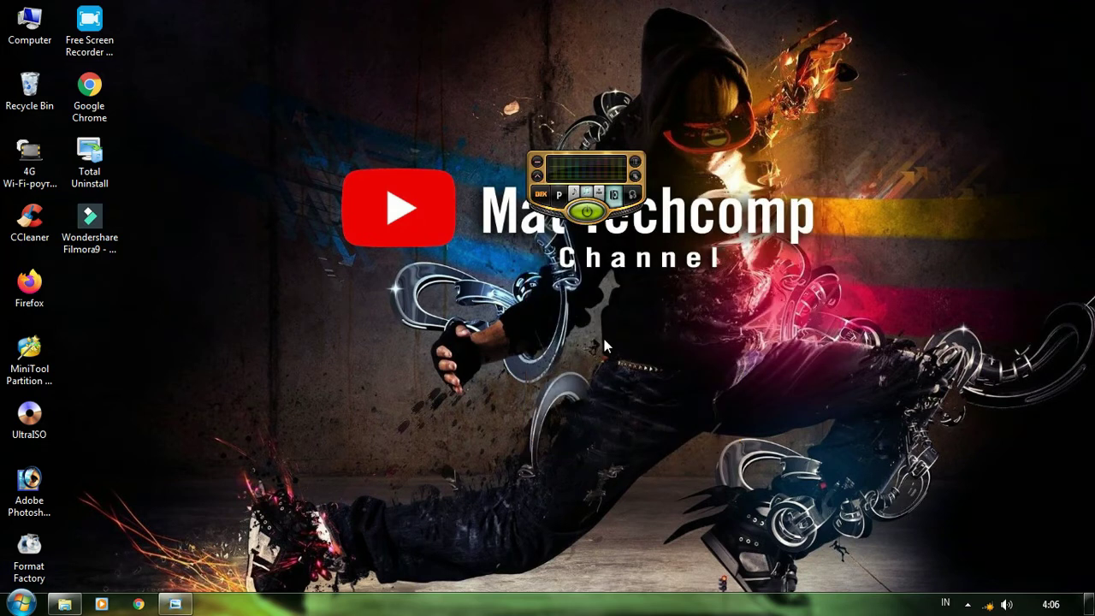
{"action": "left_click", "coordinate": [538, 176]}
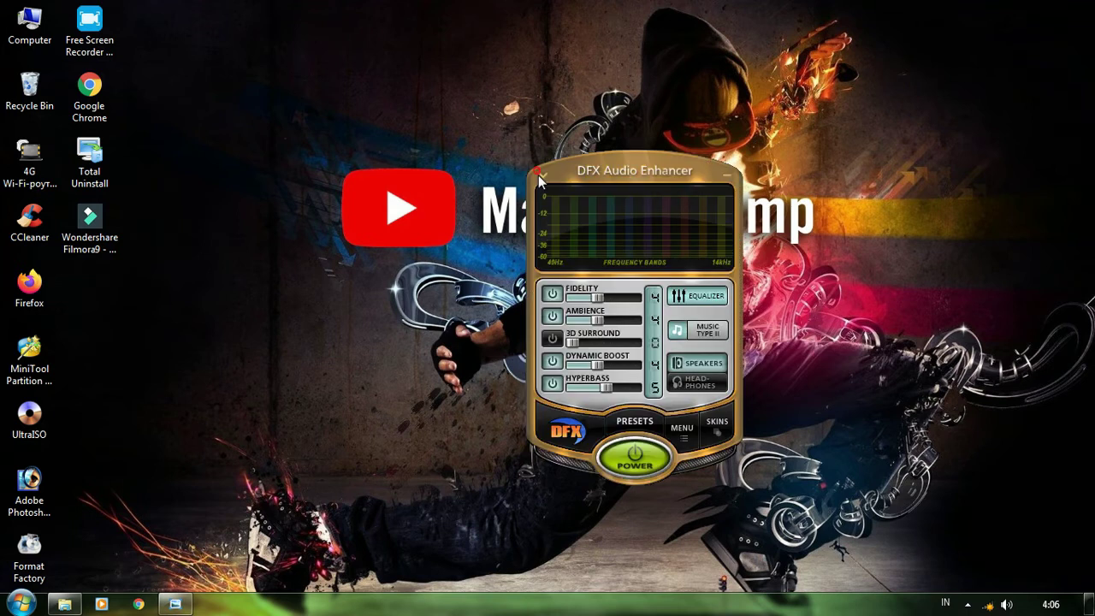
- Open the skin selection of DFX Audio Enhancer again
{"action": "left_click", "coordinate": [710, 428]}
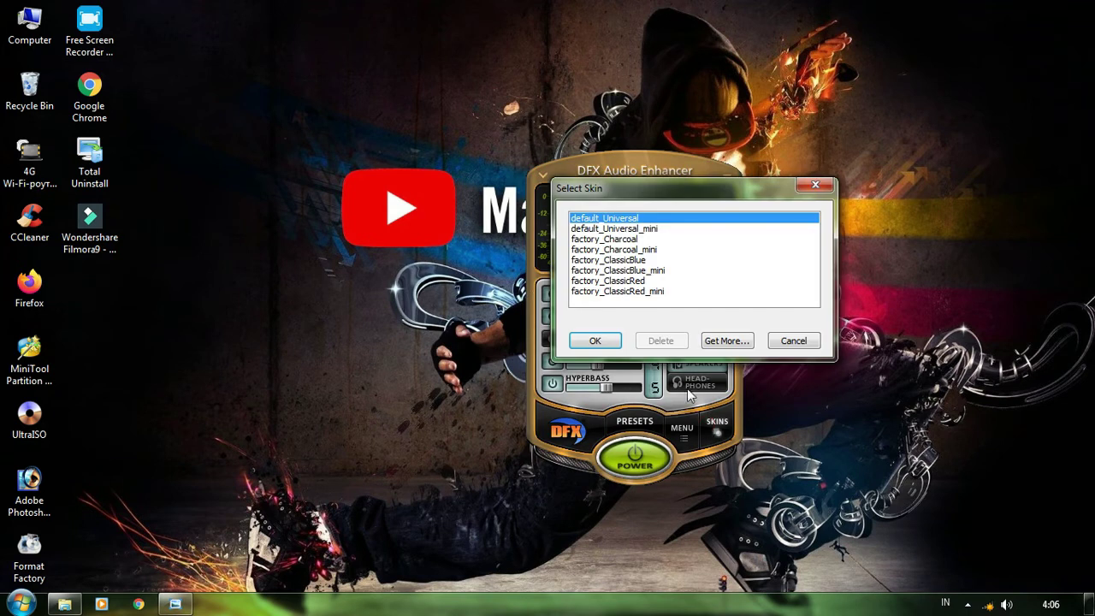